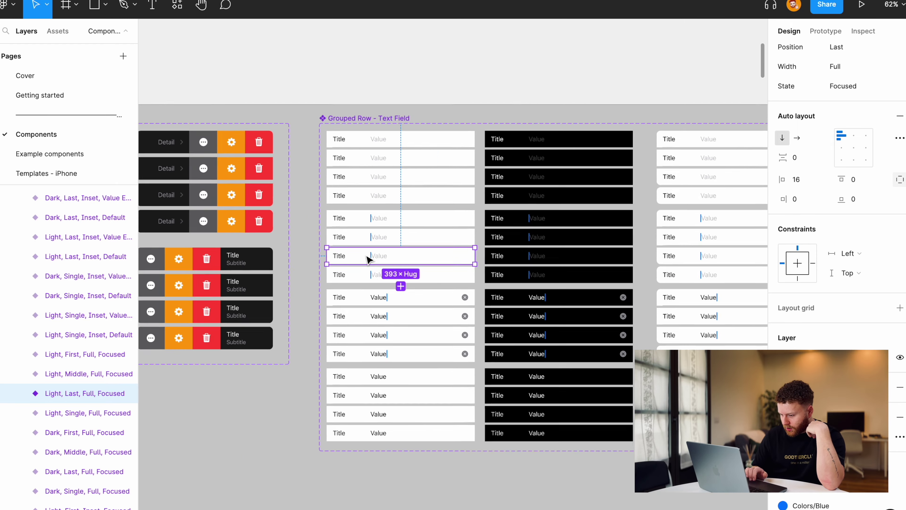
# Examine the Grouped Row text field variants and the other list row components on the Components page.
pyautogui.hscroll(1, 369, 259)
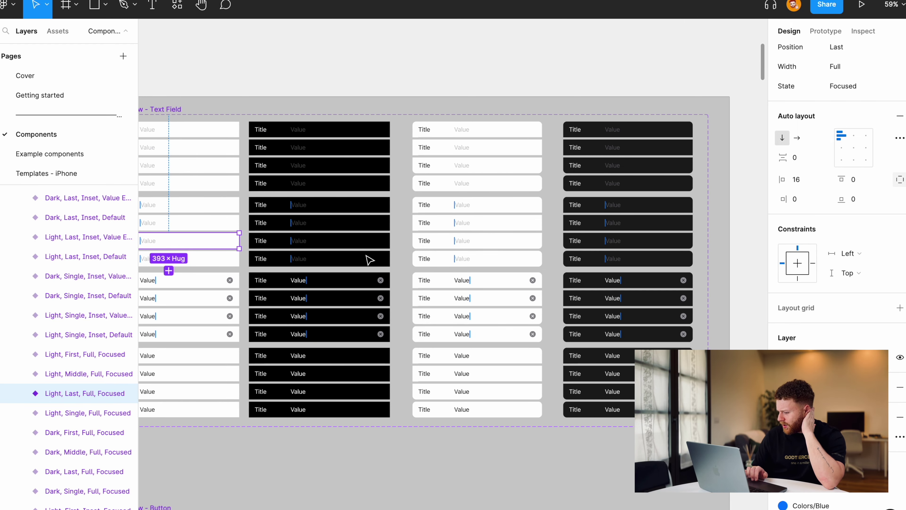
pyautogui.scroll(-4, 369, 259)
pyautogui.hscroll(-2, 369, 260)
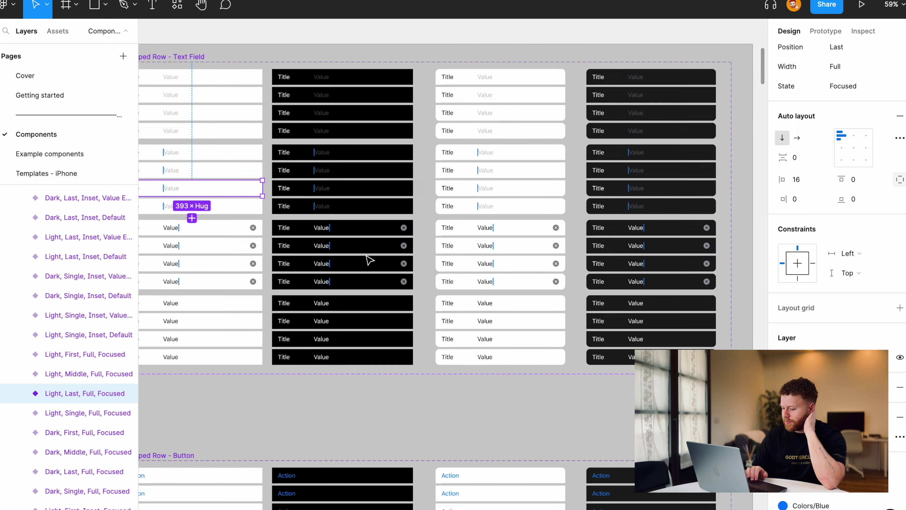
pyautogui.scroll(-3, 370, 260)
pyautogui.hscroll(-4, 369, 260)
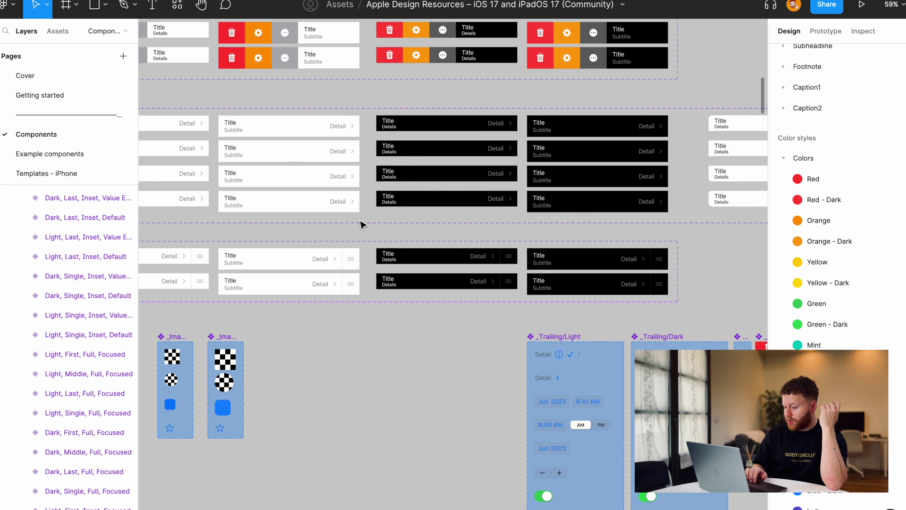
pyautogui.hscroll(-5, 361, 225)
pyautogui.scroll(-2, 361, 225)
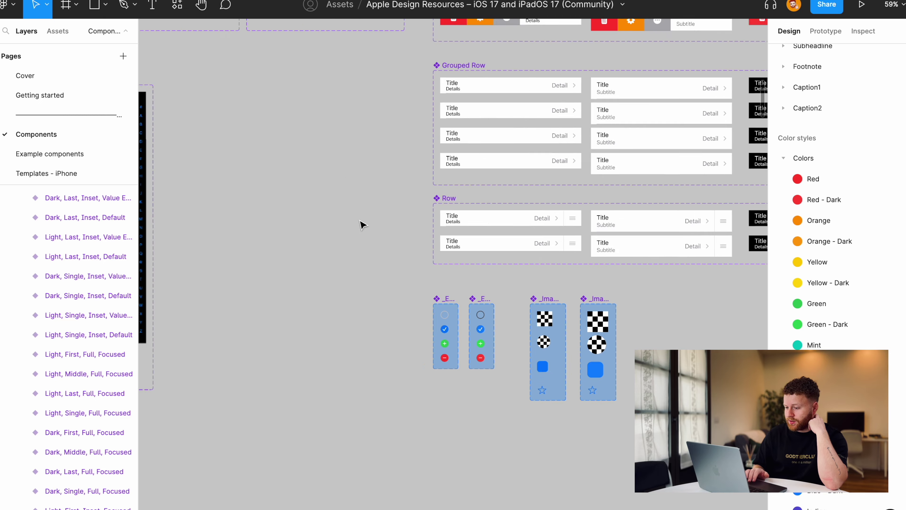
pyautogui.hscroll(-5, 360, 225)
pyautogui.scroll(-3, 361, 225)
# Open the Example components page and view the light, vibrant and dark button examples.
pyautogui.press('pagedown')
pyautogui.hscroll(4, 398, 156)
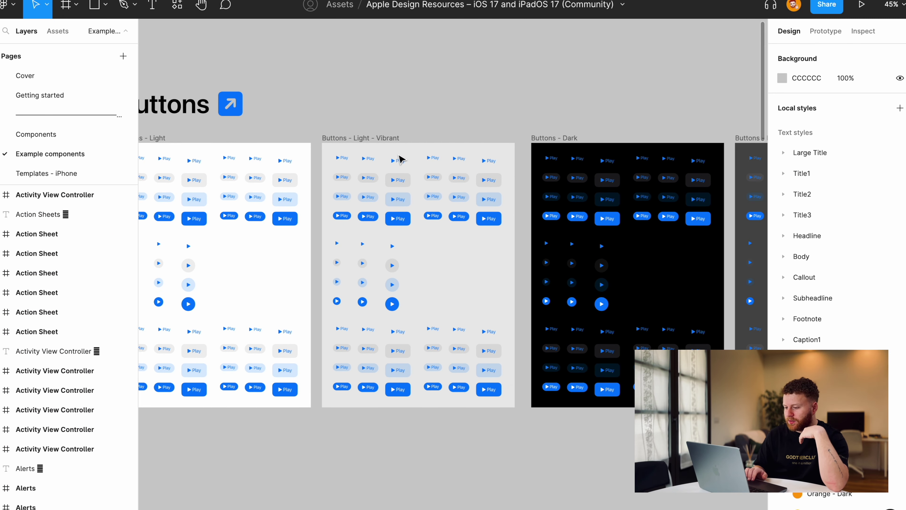
pyautogui.hscroll(1, 399, 157)
pyautogui.scroll(1, 399, 157)
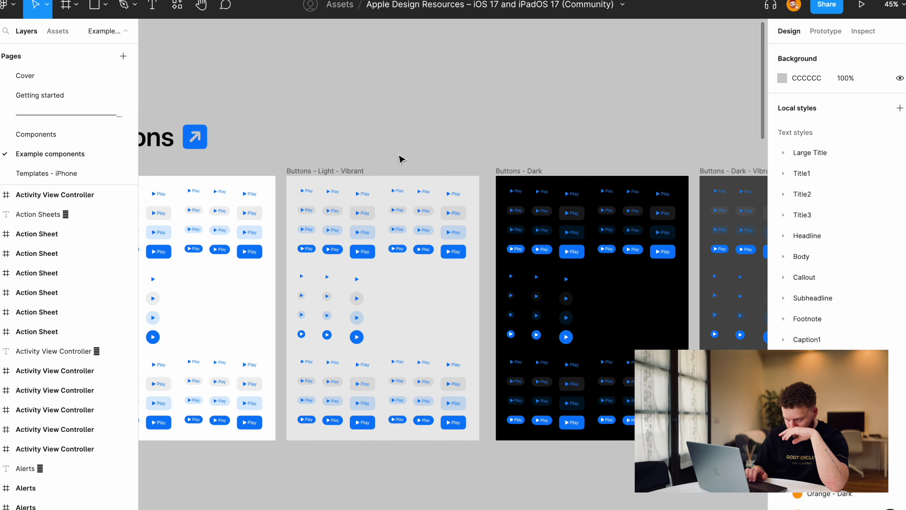
# Return to the Components page and look closely at the pause buttons in the Test frame.
pyautogui.click(82, 139)
pyautogui.hscroll(-10, 375, 121)
pyautogui.scroll(-5, 375, 121)
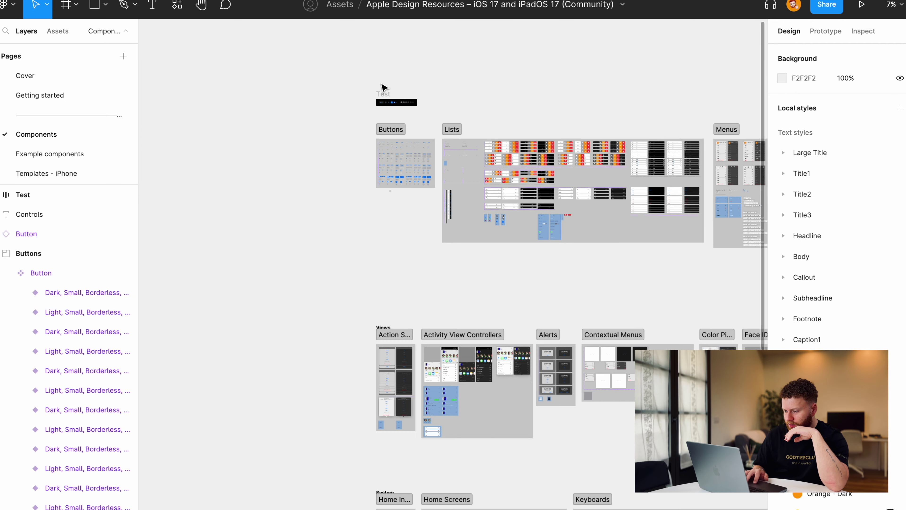
pyautogui.scroll(15, 384, 82)
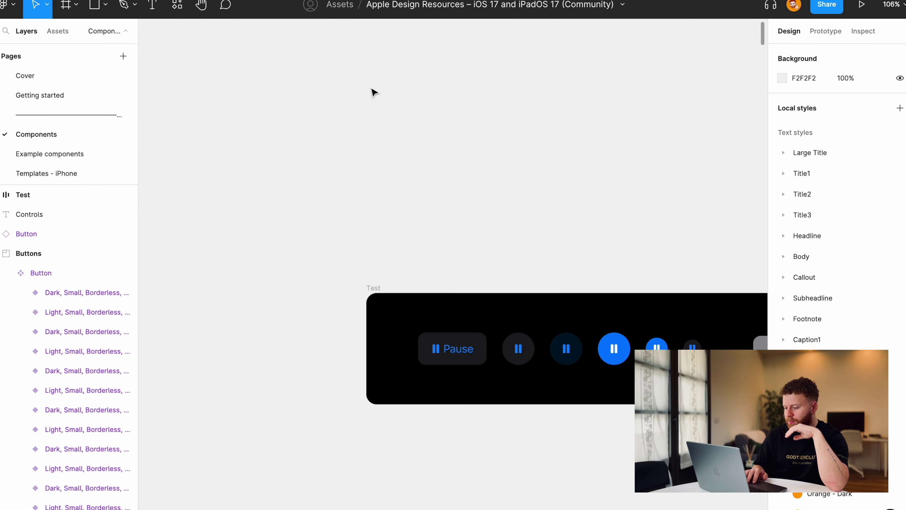
pyautogui.scroll(10, 465, 206)
pyautogui.scroll(-10, 465, 206)
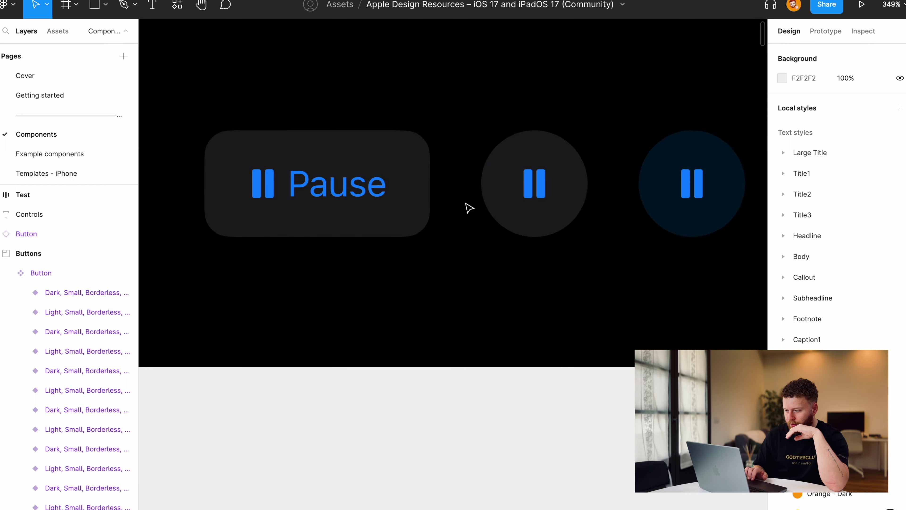
pyautogui.scroll(7, 305, 191)
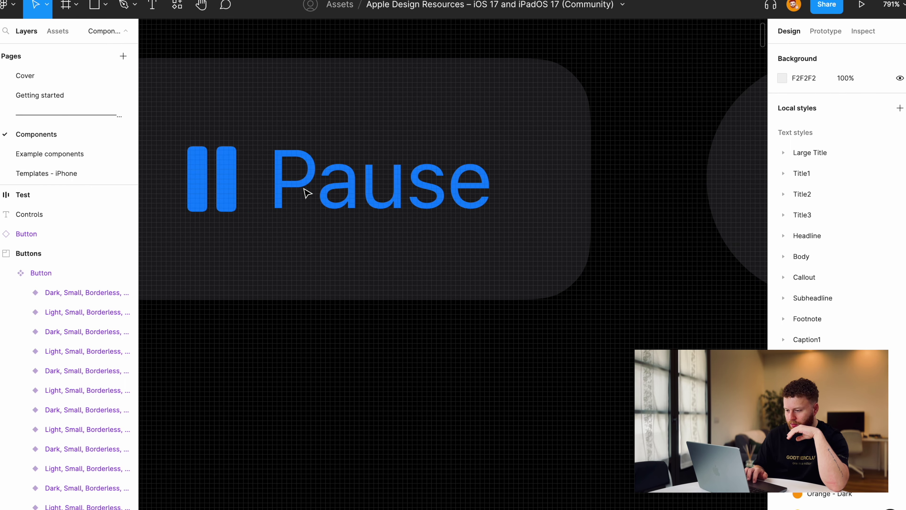
# Inspect the Pause button's symbol, its text label and the button instance itself in the Test frame.
pyautogui.hscroll(-3, 306, 192)
pyautogui.click(297, 181)
pyautogui.doubleClick(297, 180)
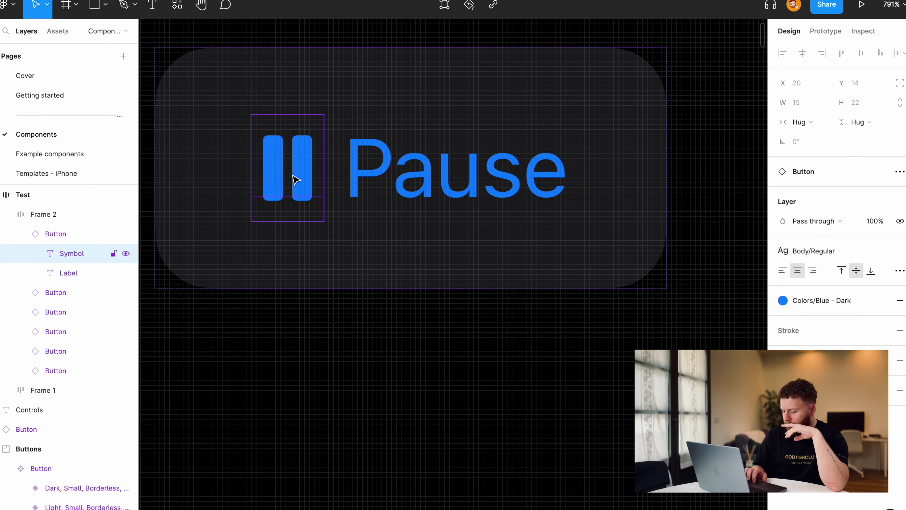
pyautogui.click(384, 179)
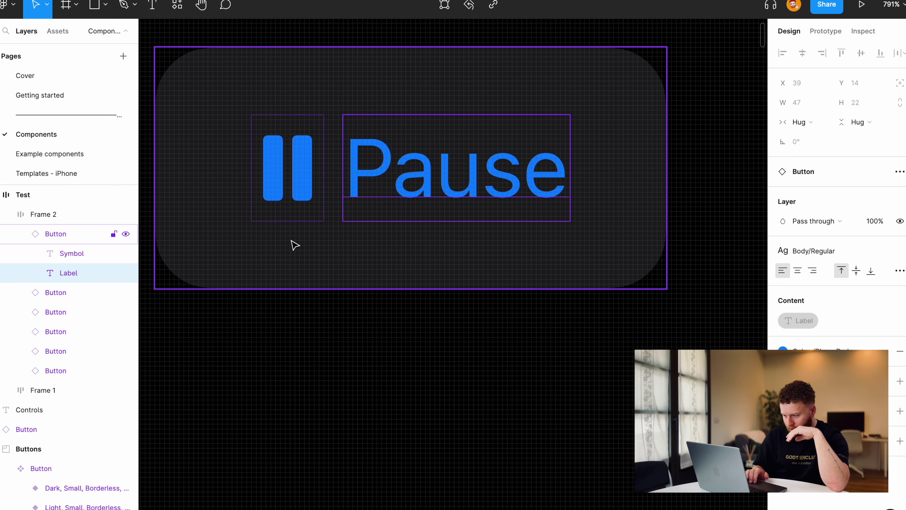
pyautogui.scroll(-2, 294, 245)
pyautogui.scroll(2, 294, 244)
pyautogui.hscroll(-2, 294, 245)
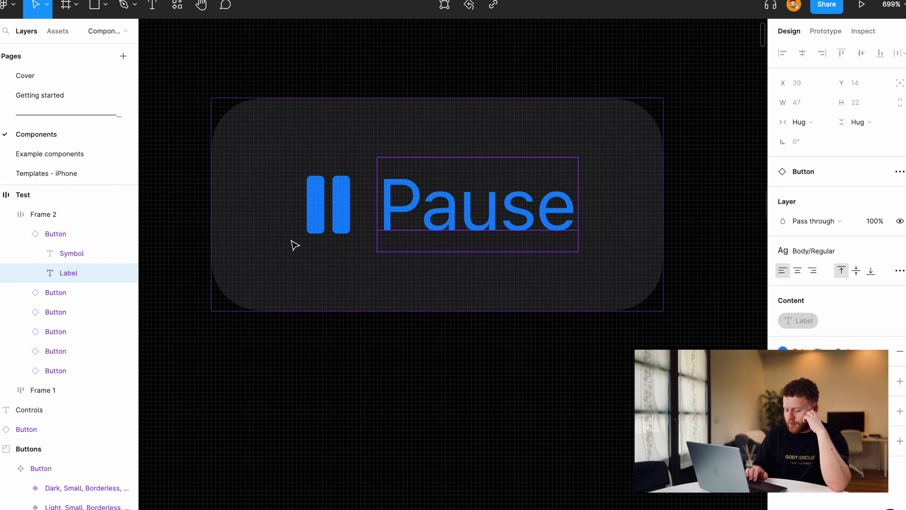
pyautogui.click(299, 263)
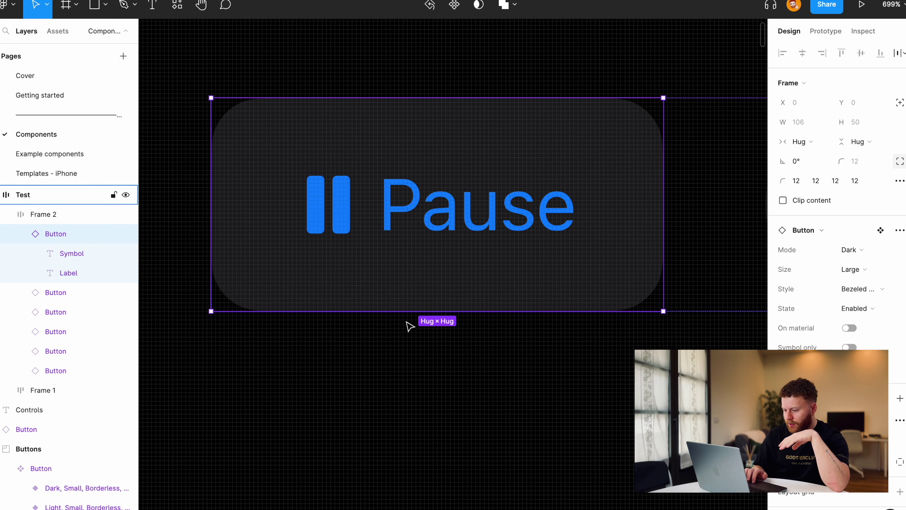
# Inspect the Test frame's auto layout properties and deselect the frame.
pyautogui.scroll(-5, 408, 325)
pyautogui.scroll(-1, 295, 118)
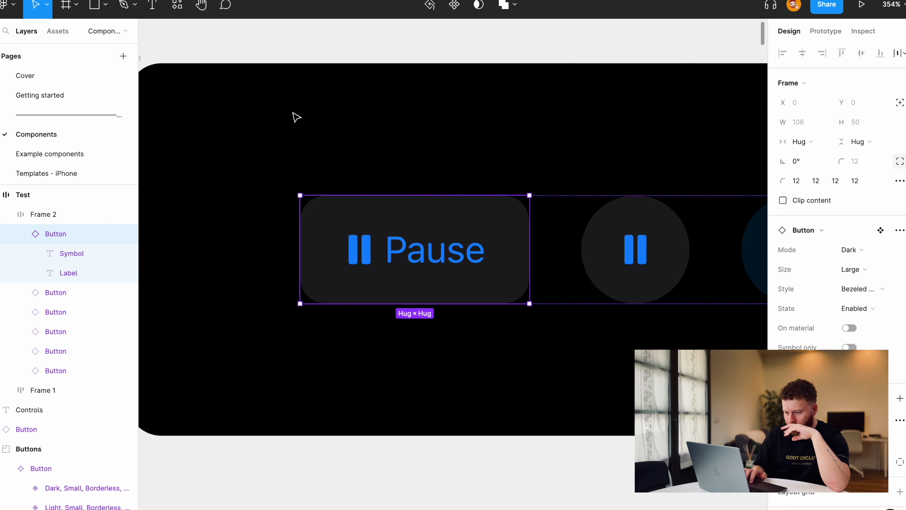
pyautogui.click(360, 97)
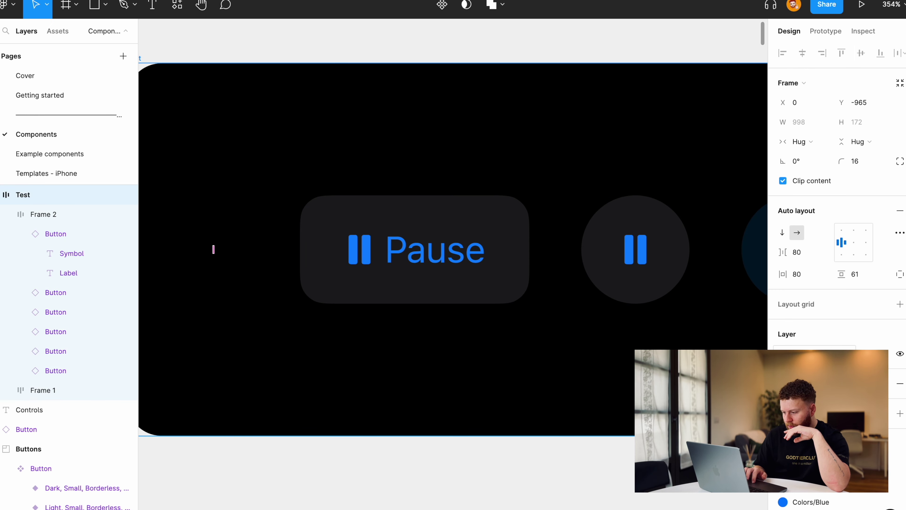
pyautogui.click(482, 59)
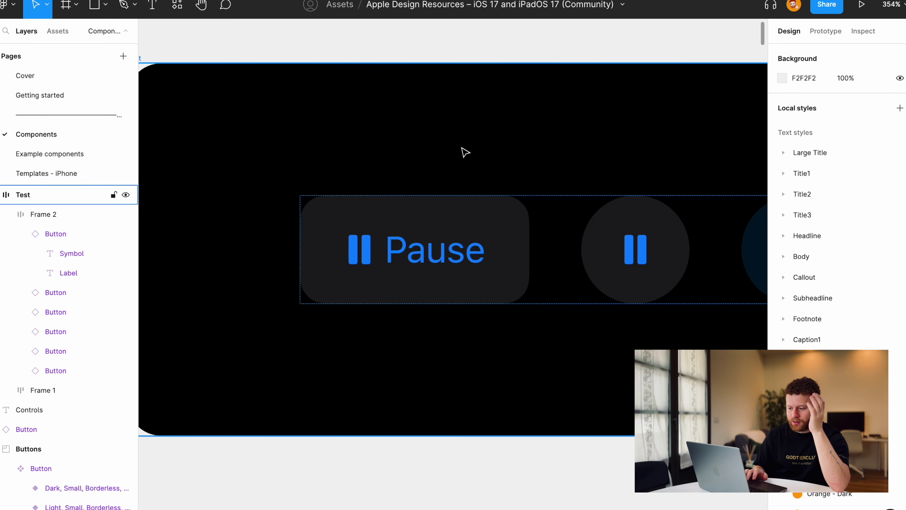
# Set the Mode property of the Pause button with the text label to Light.
pyautogui.scroll(5, 464, 152)
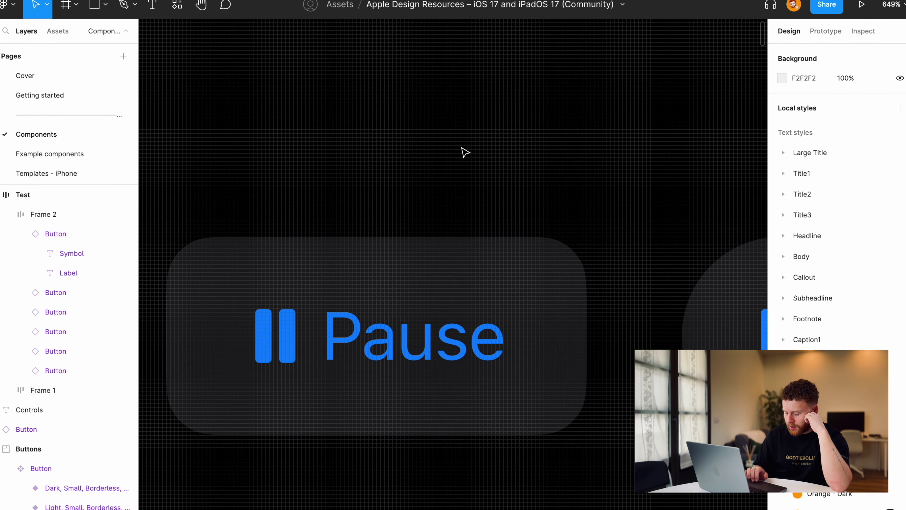
pyautogui.scroll(-3, 463, 153)
pyautogui.click(428, 189)
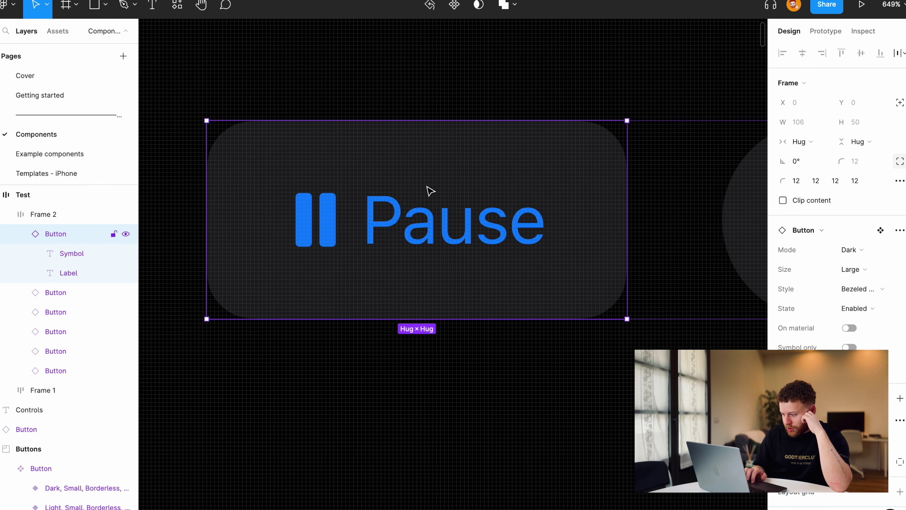
pyautogui.click(851, 253)
pyautogui.click(835, 242)
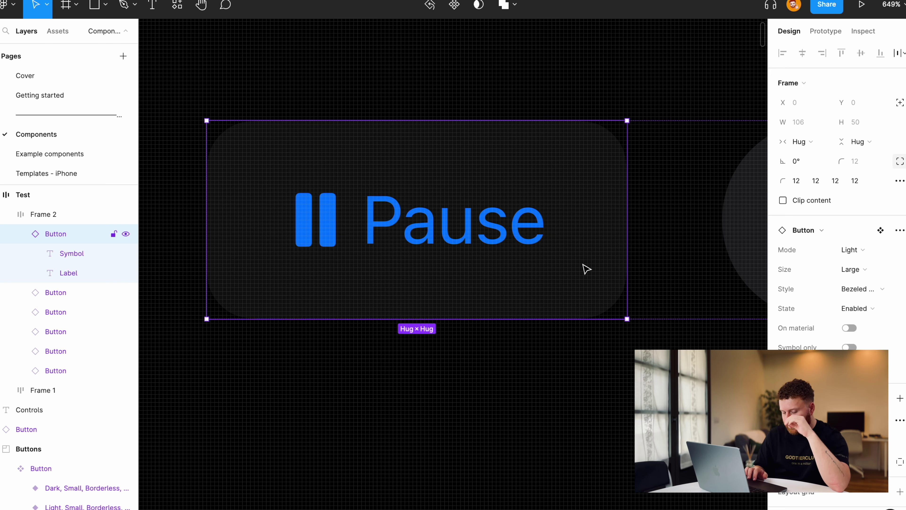
# Change the labeled Pause button's background fill to another color style.
pyautogui.scroll(-3, 586, 268)
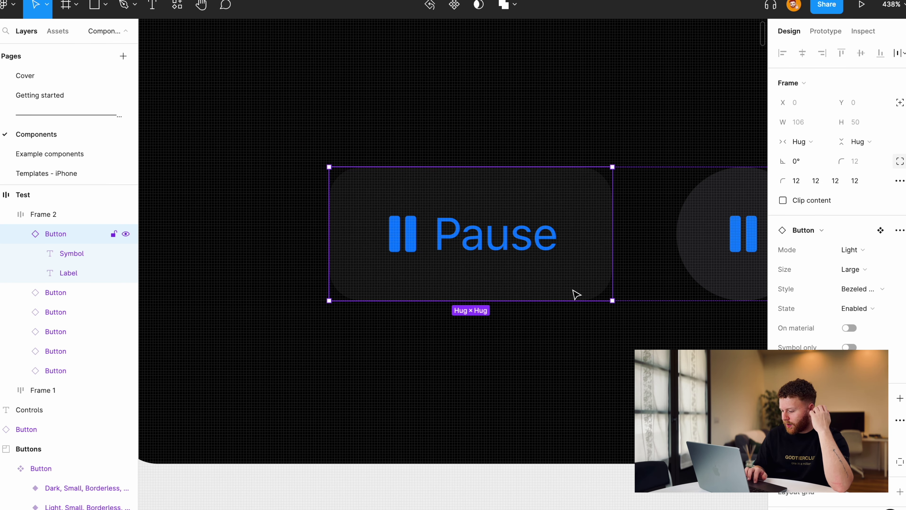
pyautogui.scroll(-5, 835, 214)
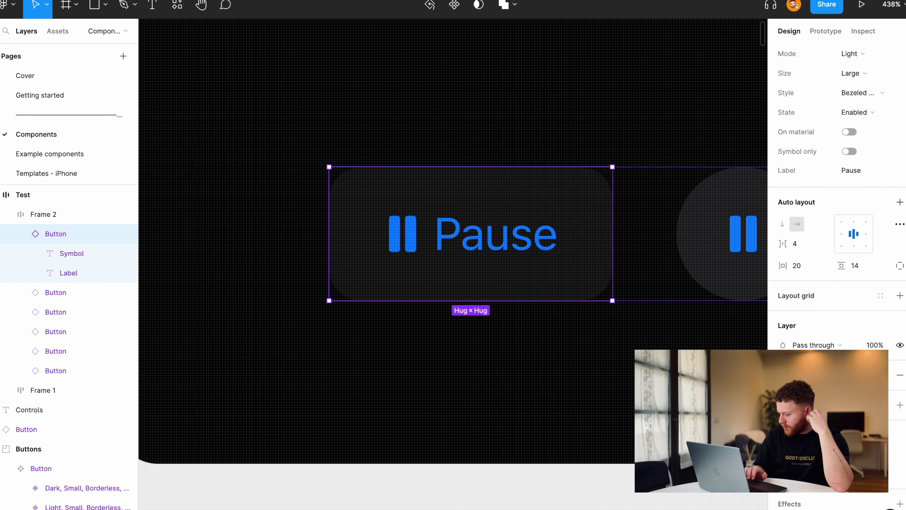
pyautogui.click(881, 375)
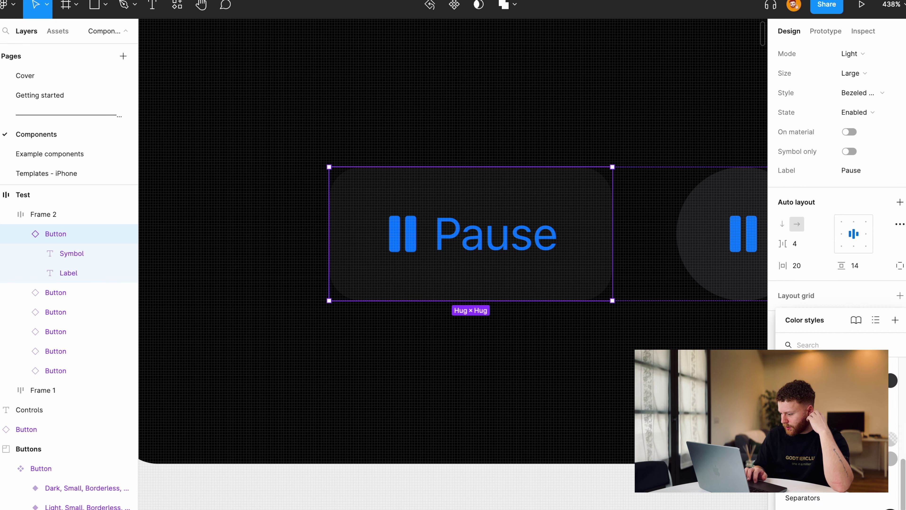
pyautogui.press('Escape')
pyautogui.click(821, 375)
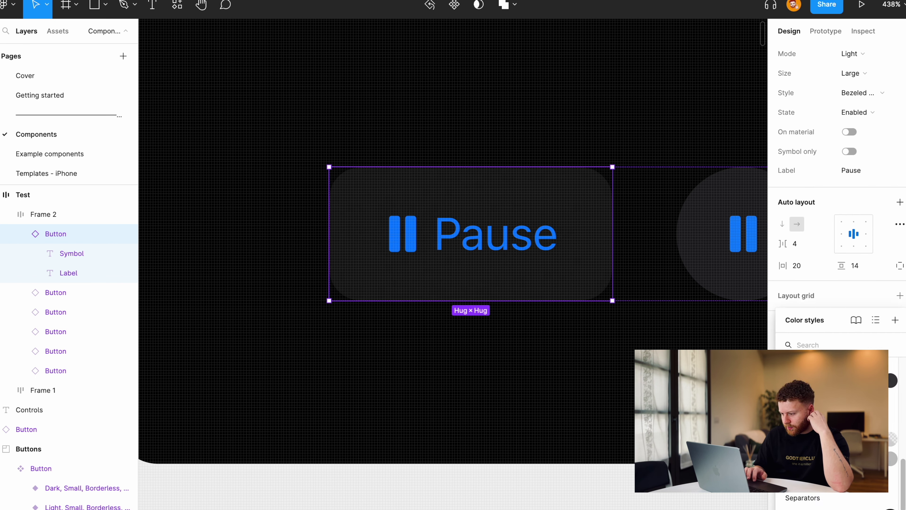
pyautogui.press('Escape')
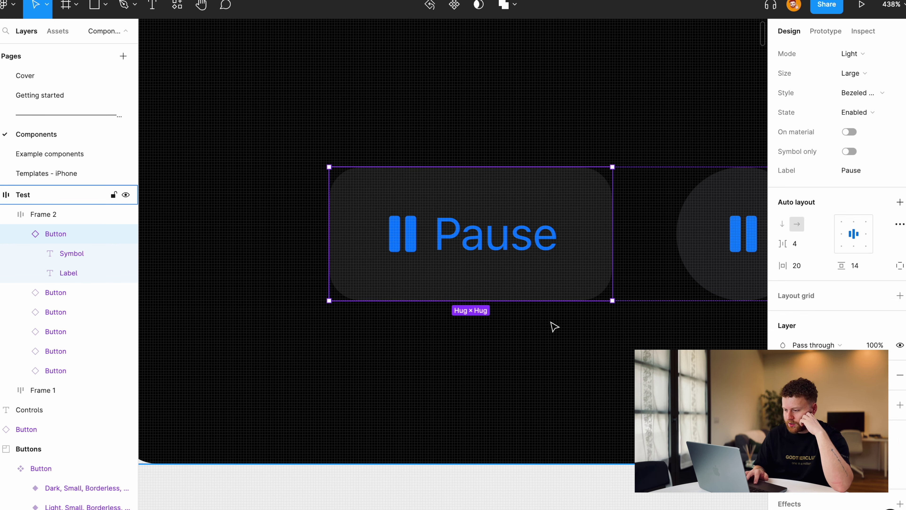
# Switch the neighboring circular pause button's Mode to Light and back to Dark.
pyautogui.scroll(5, 552, 324)
pyautogui.hscroll(3, 557, 325)
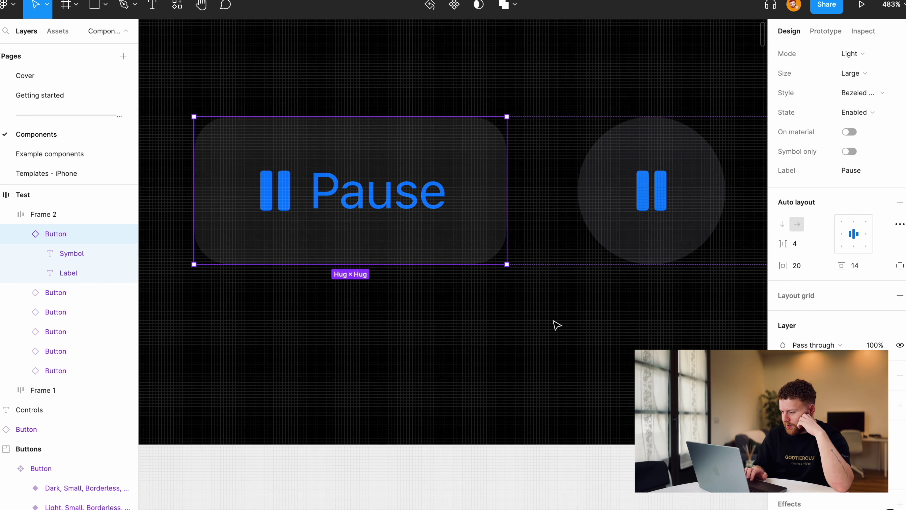
pyautogui.click(603, 231)
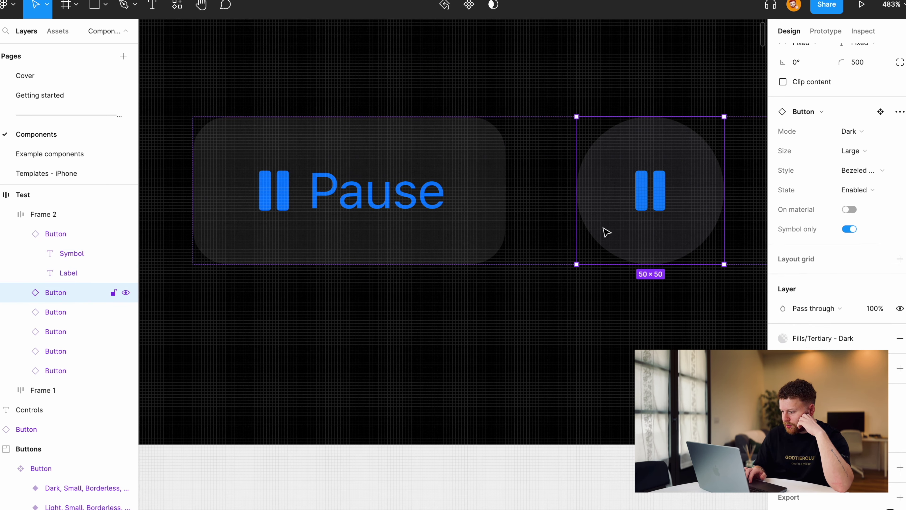
pyautogui.click(843, 131)
pyautogui.click(833, 118)
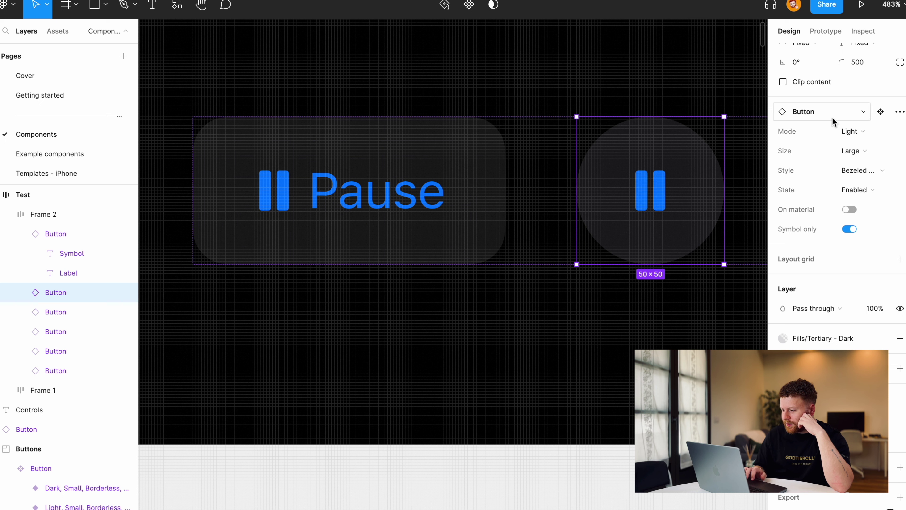
pyautogui.click(864, 131)
pyautogui.click(845, 144)
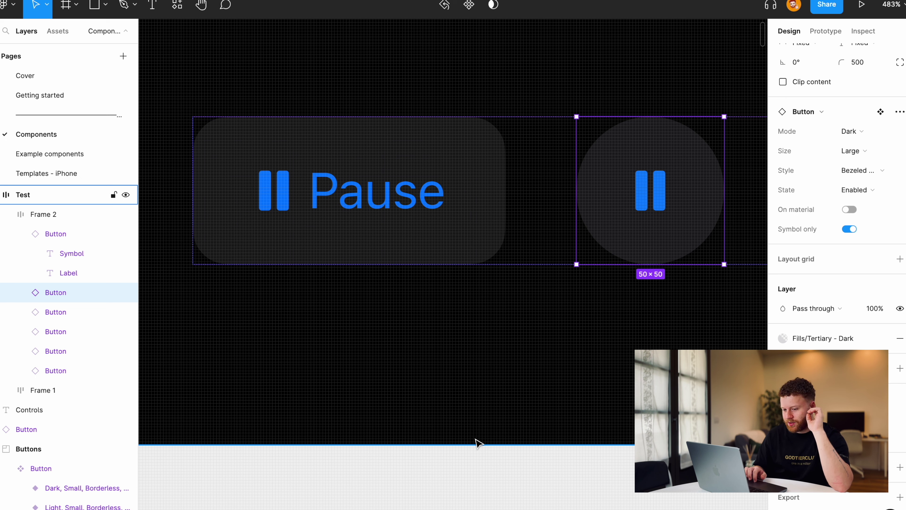
# Clear the selection and open the Colors page of the design kit.
pyautogui.click(462, 460)
pyautogui.scroll(-1, 60, 147)
pyautogui.scroll(-5, 60, 146)
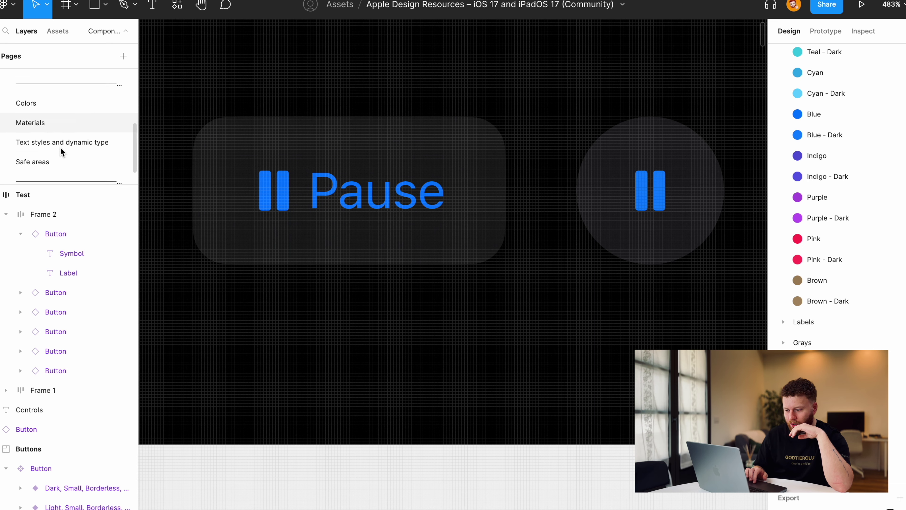
pyautogui.click(62, 105)
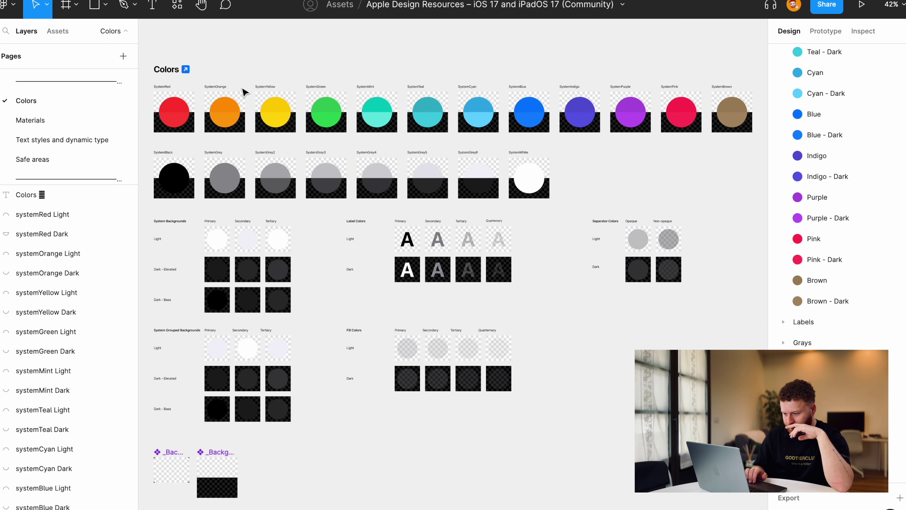
# Examine the light and dark versions of the system color and grey swatches.
pyautogui.hscroll(-3, 242, 89)
pyautogui.scroll(10, 242, 89)
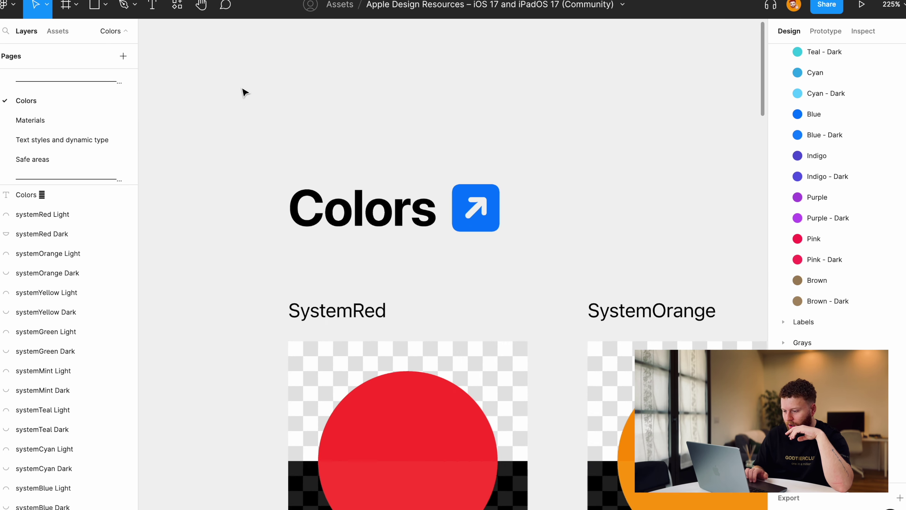
pyautogui.scroll(-3, 242, 89)
pyautogui.scroll(-6, 243, 89)
pyautogui.hscroll(2, 243, 89)
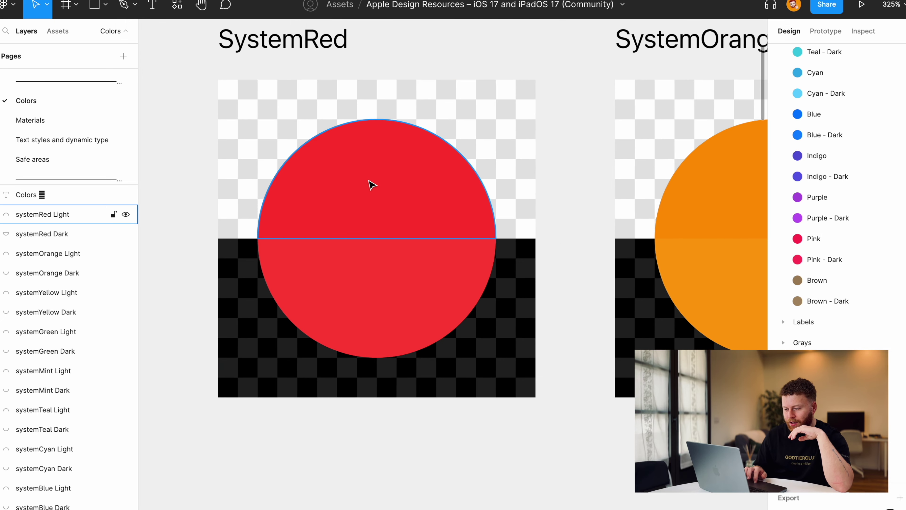
pyautogui.scroll(-5, 354, 304)
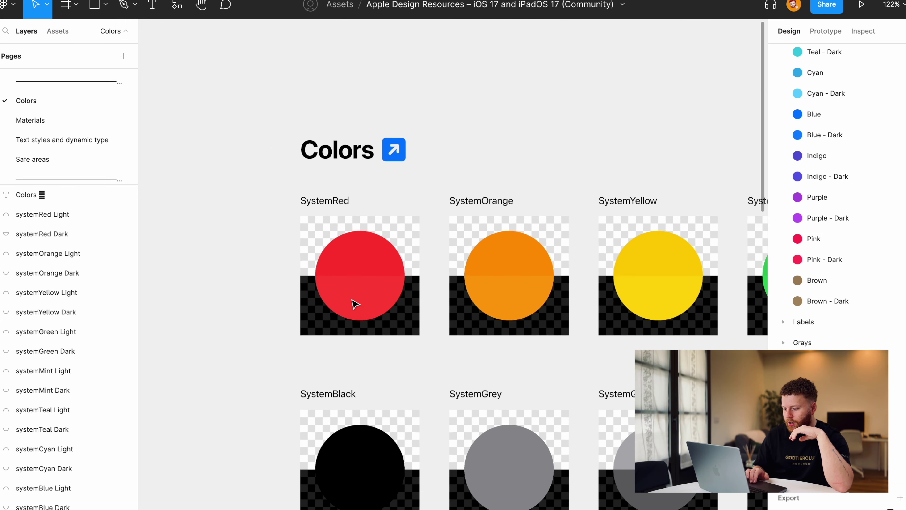
pyautogui.scroll(-3, 354, 303)
pyautogui.hscroll(9, 354, 304)
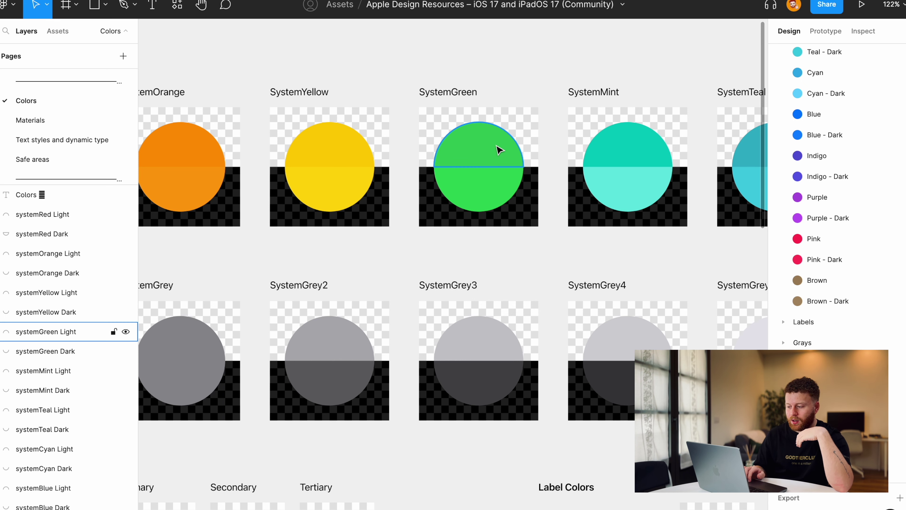
# Examine the cut, copy, paste and delete buttons of the light Edit Menu - Small variant on the Components page.
pyautogui.hscroll(6, 611, 158)
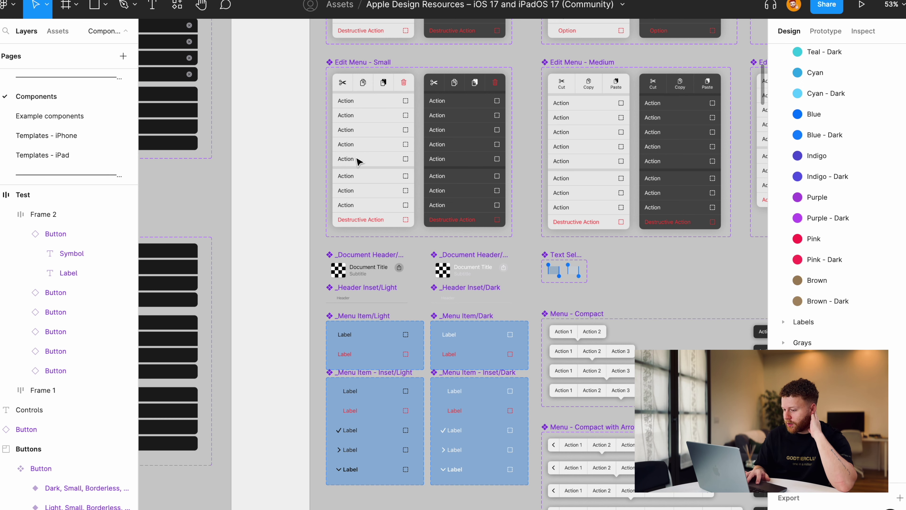
pyautogui.scroll(10, 356, 159)
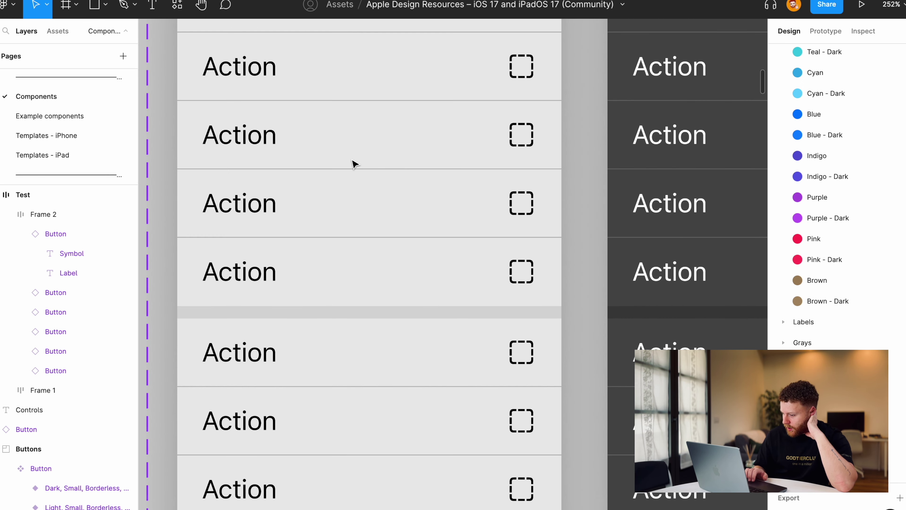
pyautogui.scroll(5, 512, 146)
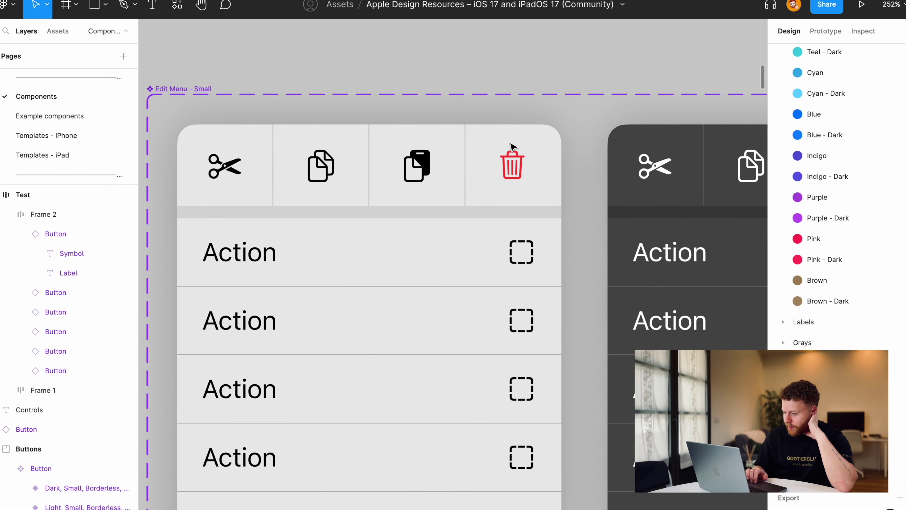
pyautogui.scroll(-3, 512, 147)
pyautogui.hscroll(-3, 513, 146)
pyautogui.keyDown('super'); pyautogui.click(291, 129); pyautogui.keyUp('super')
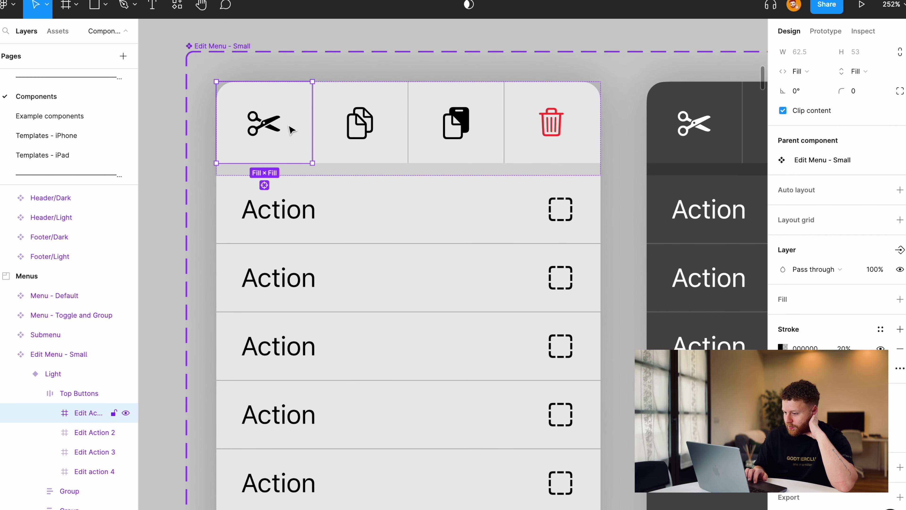
pyautogui.click(340, 118)
pyautogui.click(444, 117)
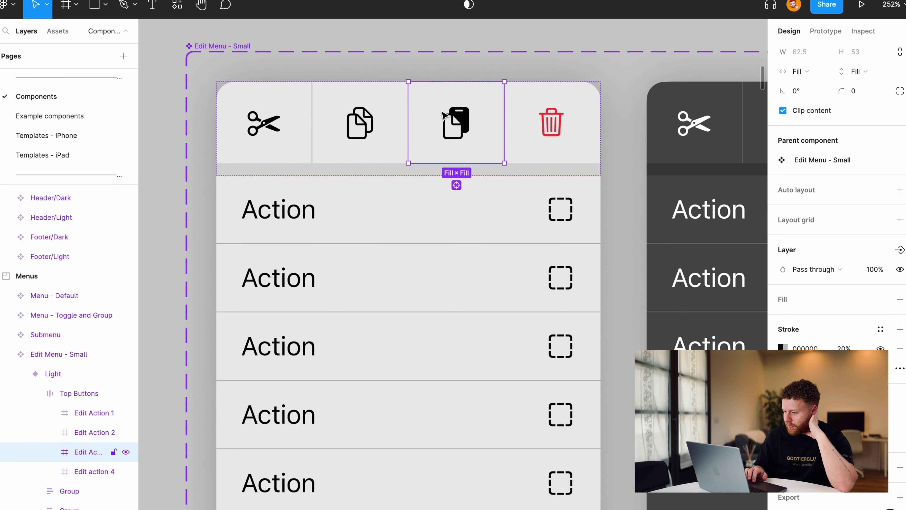
pyautogui.click(523, 119)
# Select the placeholder symbol in the first action row of the light menu and examine its text properties.
pyautogui.click(565, 209)
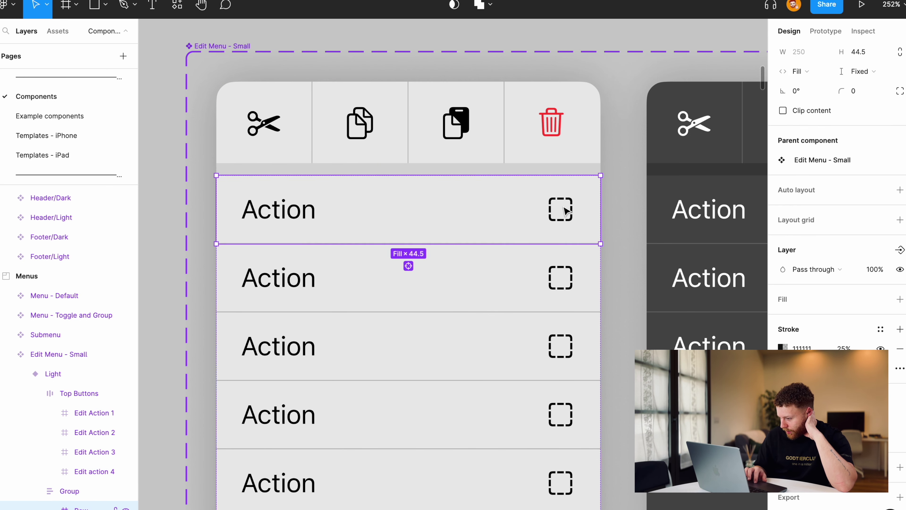
pyautogui.click(565, 210)
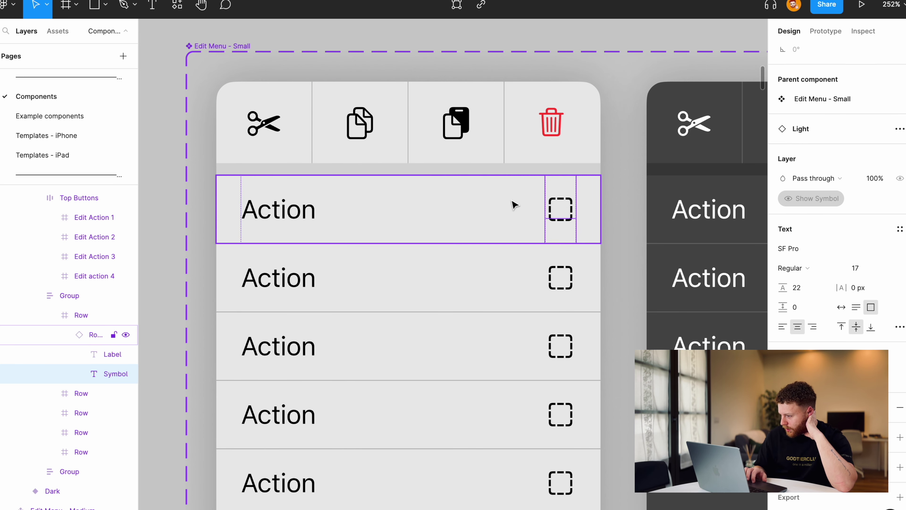
pyautogui.scroll(3, 854, 209)
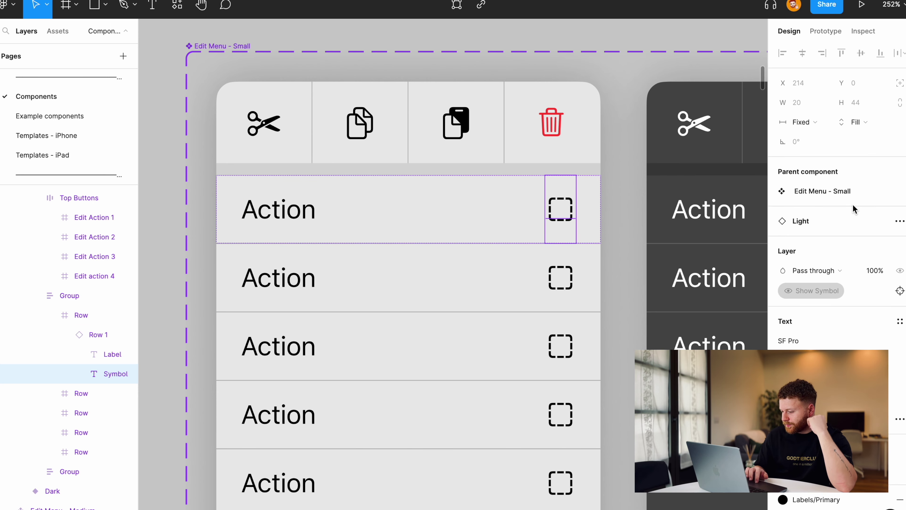
pyautogui.scroll(5, 562, 210)
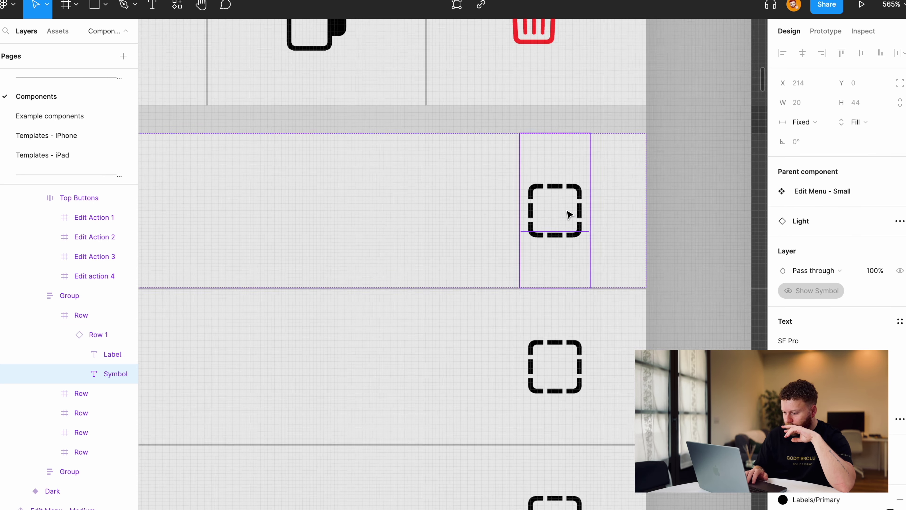
pyautogui.scroll(-4, 570, 214)
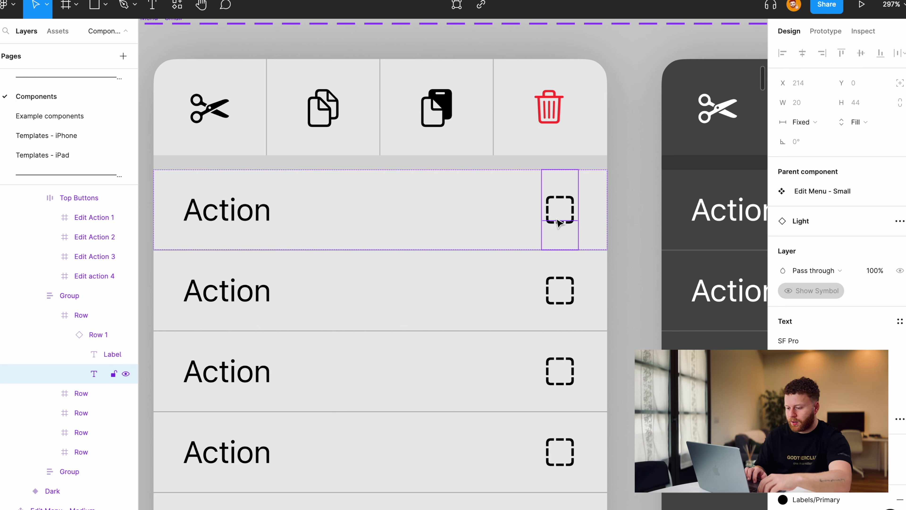
# Relabel the first action row "Share" and replace its placeholder with the square.and.arrow.up symbol copied from the SF Symbols app.
pyautogui.doubleClick(230, 221)
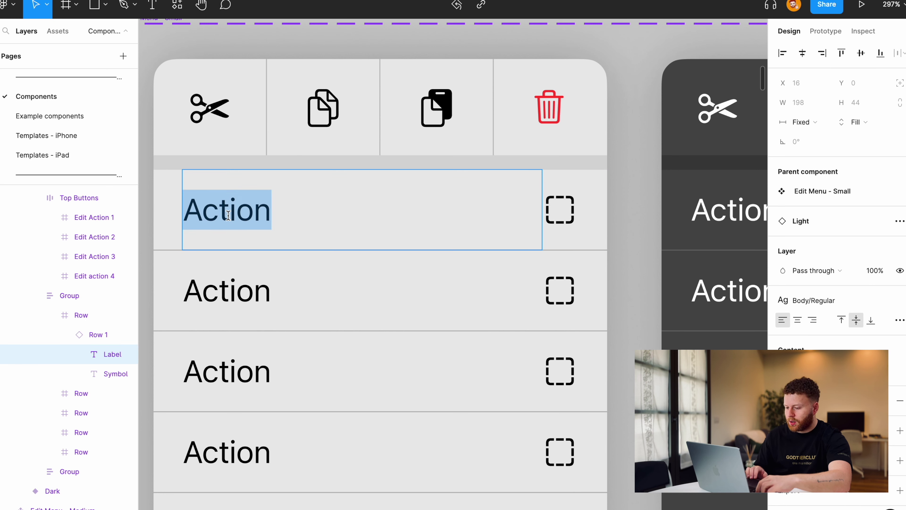
pyautogui.write('Share')
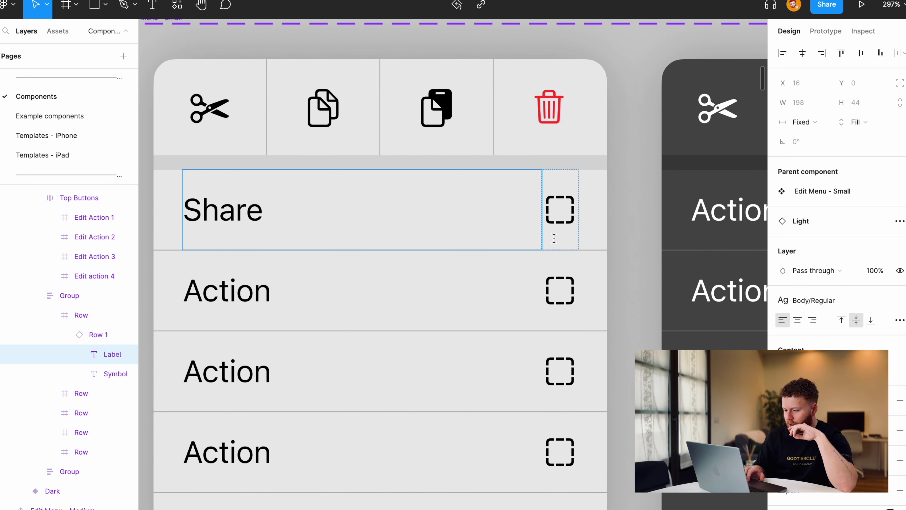
pyautogui.hotkey('ctrl', 'Right')
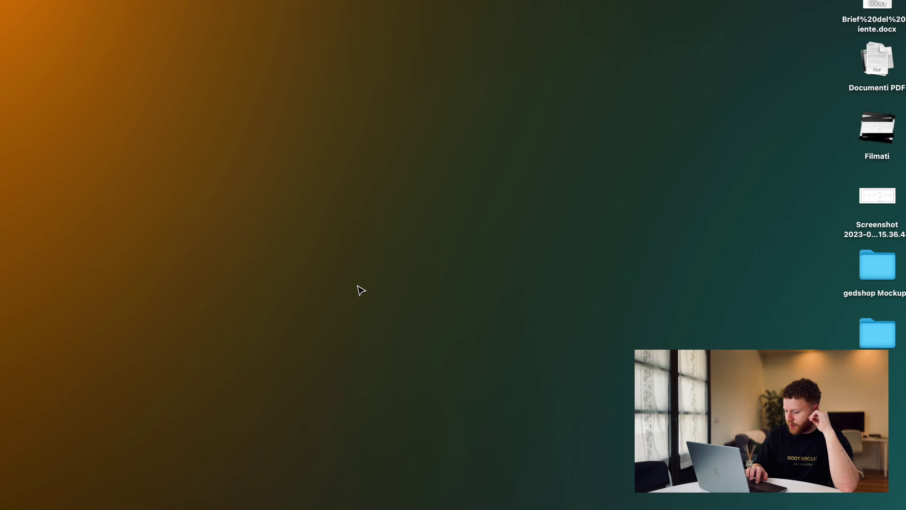
pyautogui.press('F4')
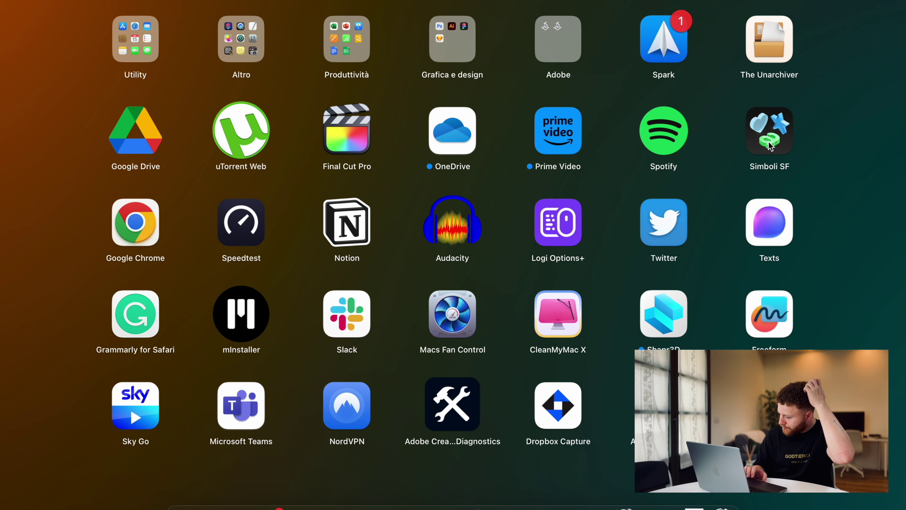
pyautogui.press('Escape')
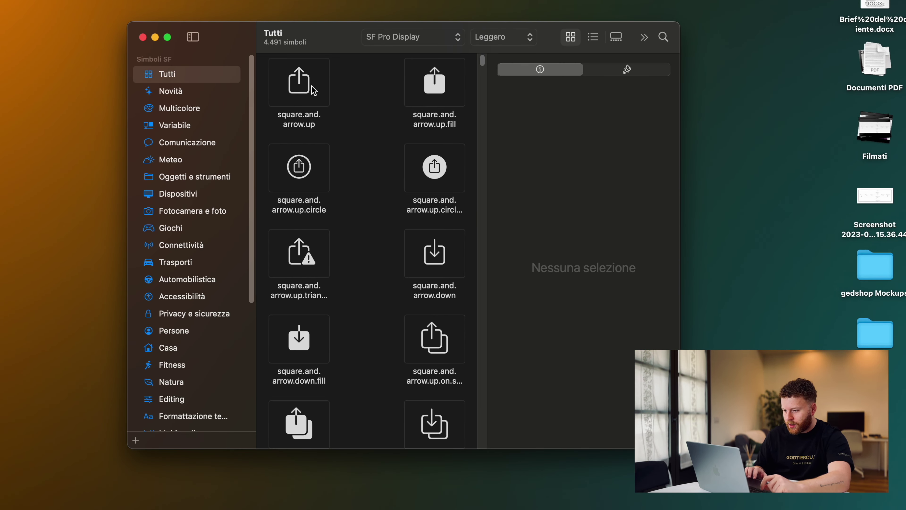
pyautogui.click(300, 89)
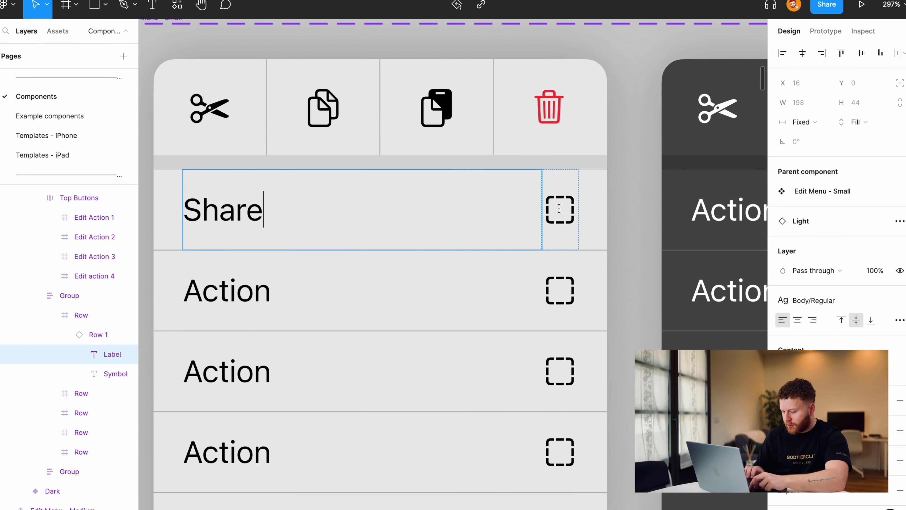
pyautogui.doubleClick(559, 208)
pyautogui.press('super+v')
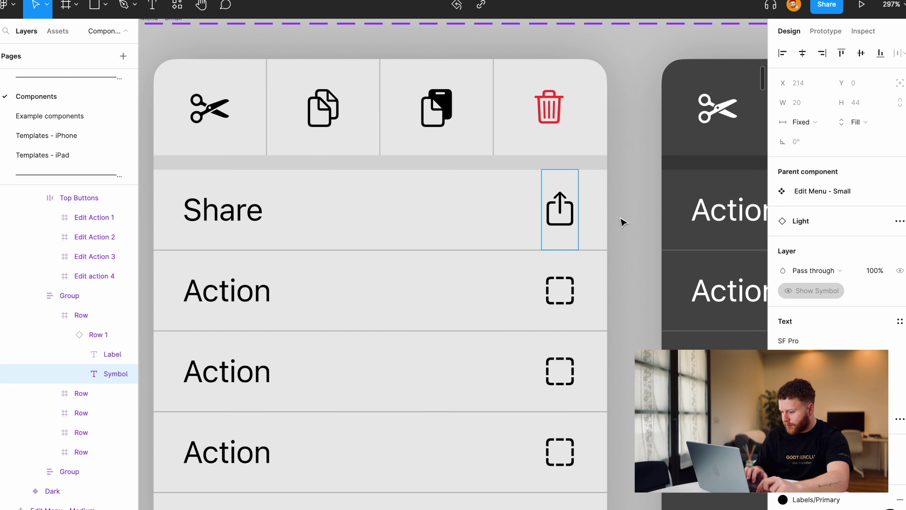
pyautogui.press('Escape')
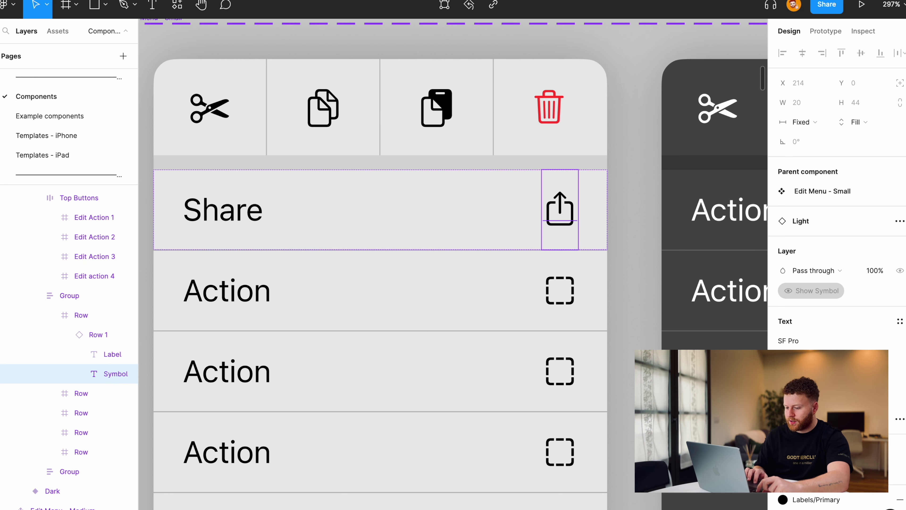
# Relabel the second action row of the light menu "Take a picture".
pyautogui.click(239, 212)
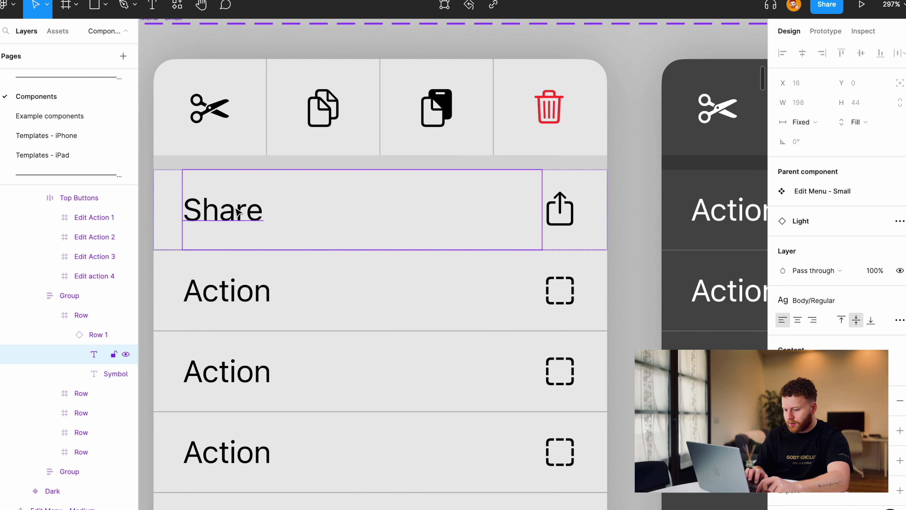
pyautogui.doubleClick(236, 287)
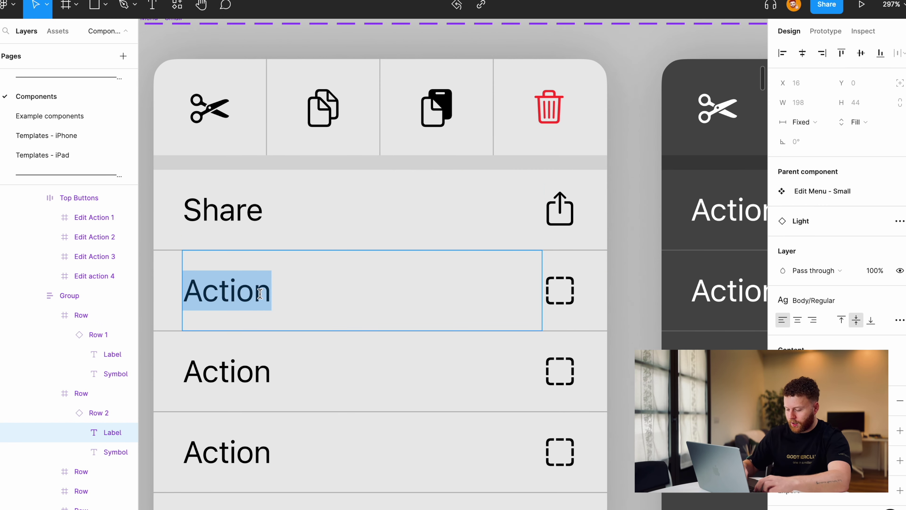
pyautogui.write('Take a ')
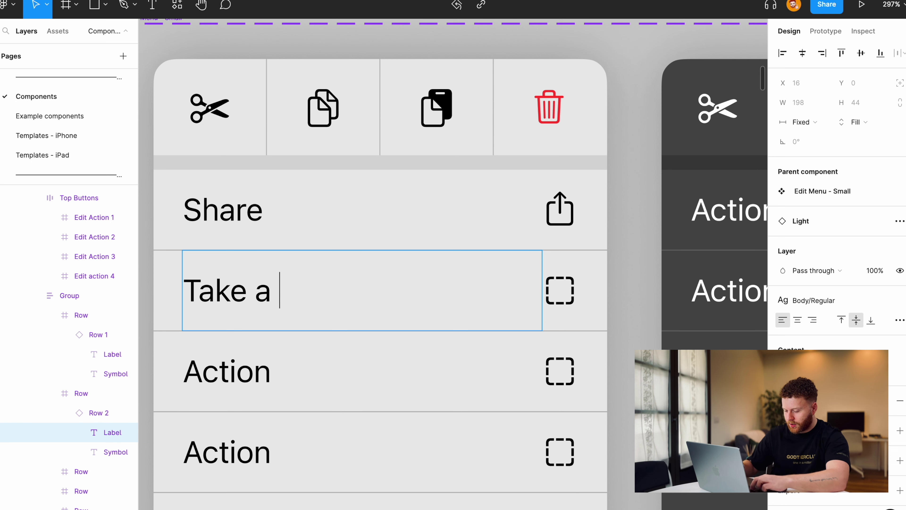
pyautogui.write('picure')
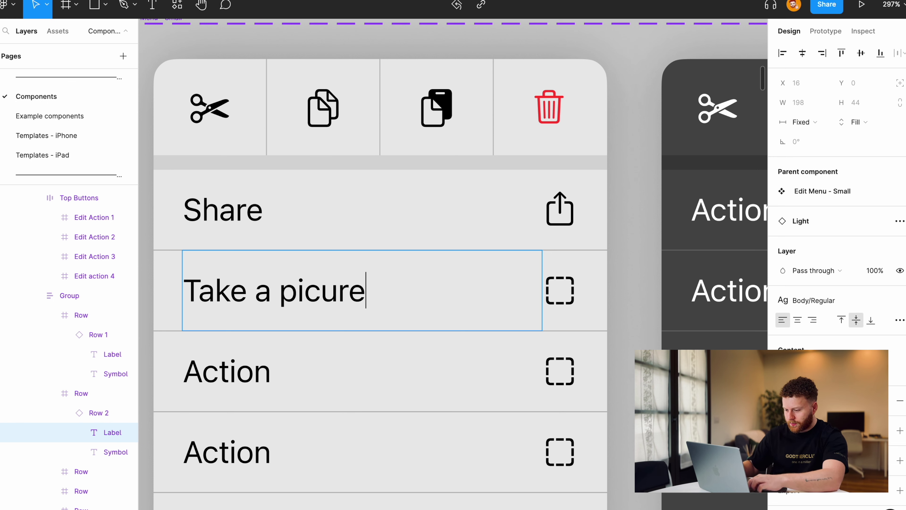
pyautogui.press('BackSpace')
pyautogui.press('BackSpace')
pyautogui.press('BackSpace')
pyautogui.write('ture')
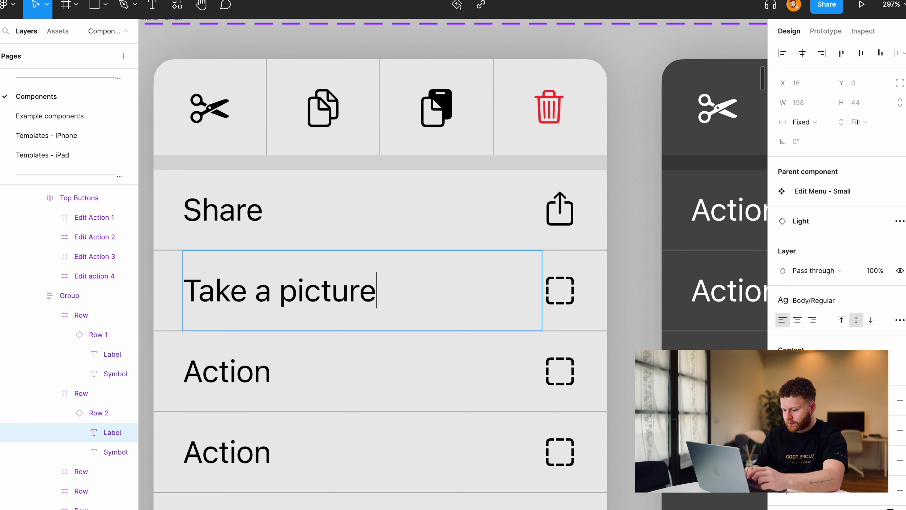
# Replace the "Take a picture" row's placeholder with the camera symbol copied from the SF Symbols app.
pyautogui.hotkey('ctrl', 'Right')
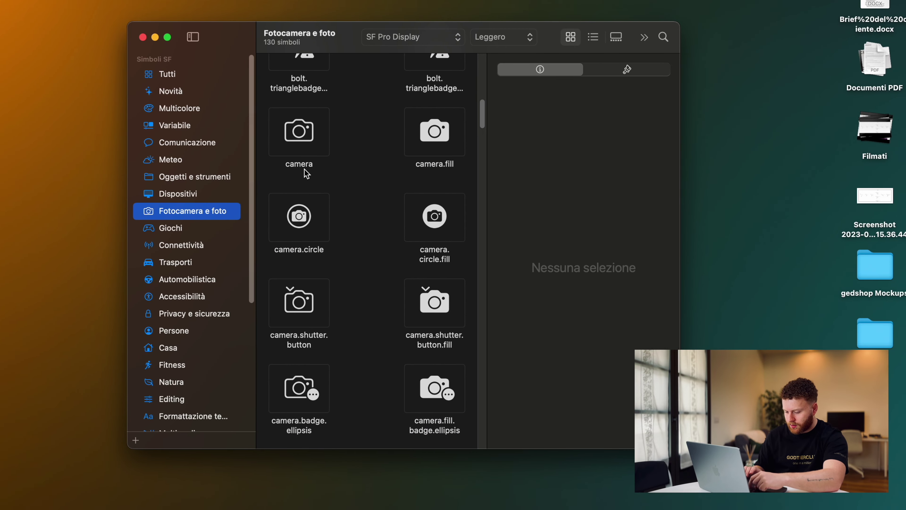
pyautogui.click(304, 141)
pyautogui.hotkey('ctrl', 'Left')
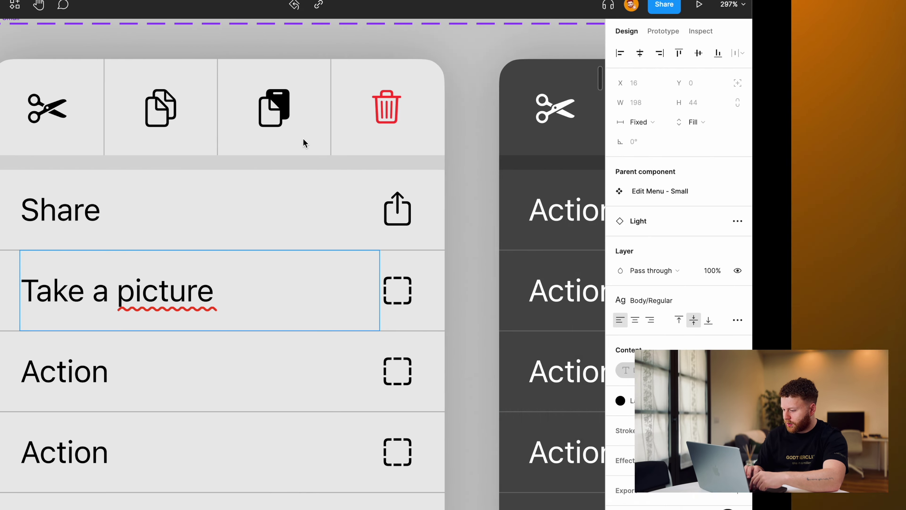
pyautogui.click(560, 286)
pyautogui.doubleClick(561, 282)
pyautogui.press('super+v')
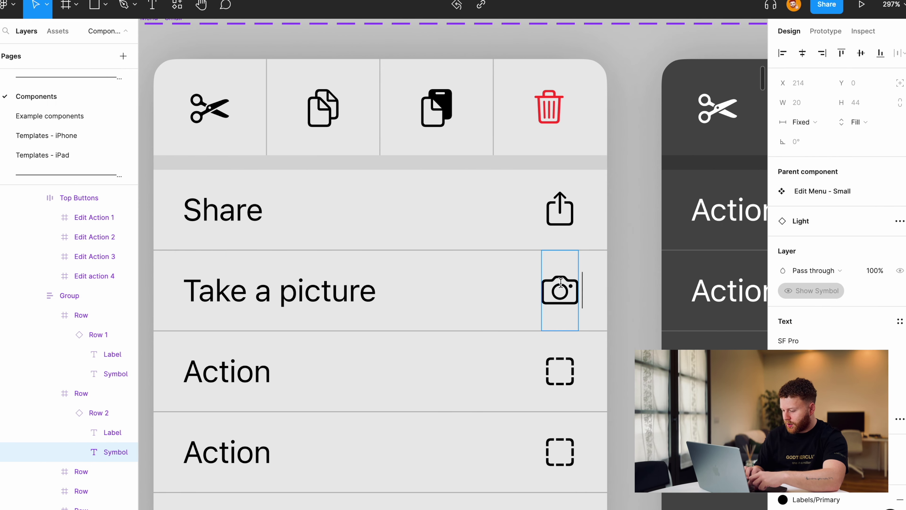
pyautogui.press('Escape')
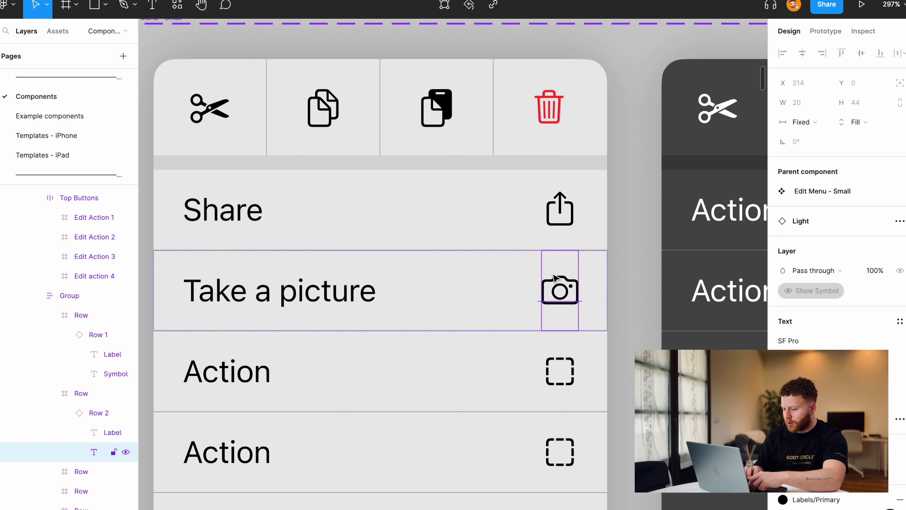
# Switch to the SF Symbols app and copy the flag.2.crossed symbol from the Giochi category for the third action row.
pyautogui.click(250, 377)
pyautogui.click(564, 374)
pyautogui.scroll(-3, 565, 375)
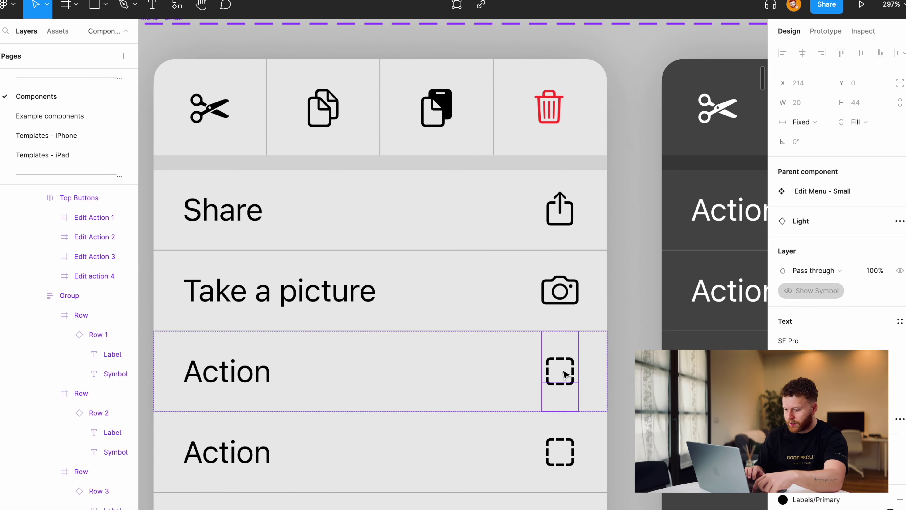
pyautogui.hotkey('ctrl', 'Right')
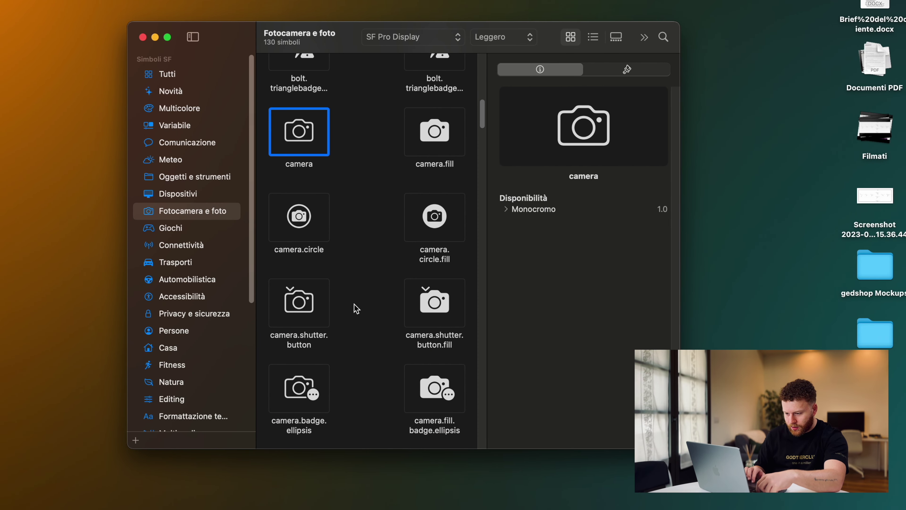
pyautogui.click(170, 229)
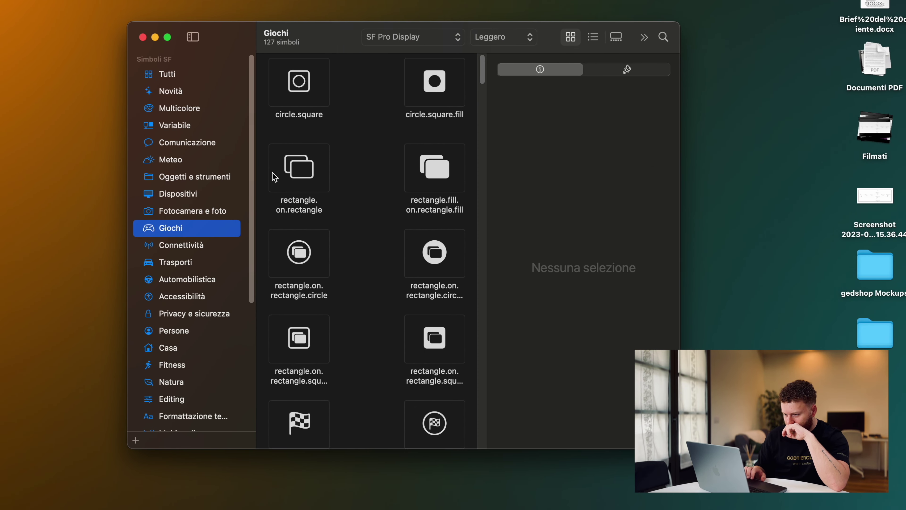
pyautogui.click(296, 168)
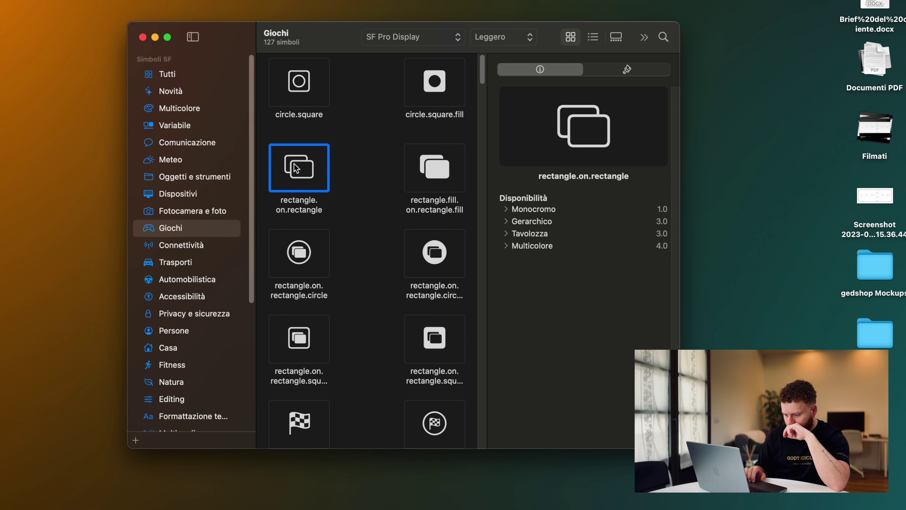
pyautogui.scroll(-5, 296, 168)
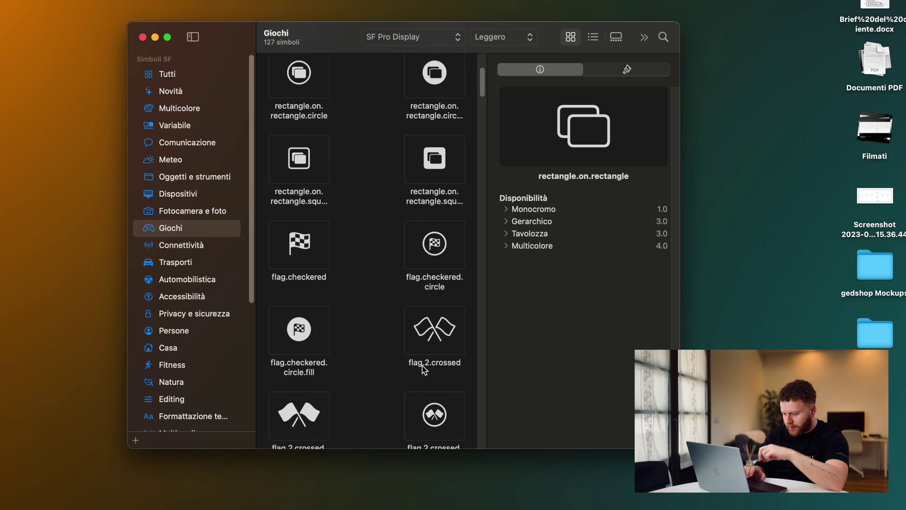
pyautogui.click(443, 318)
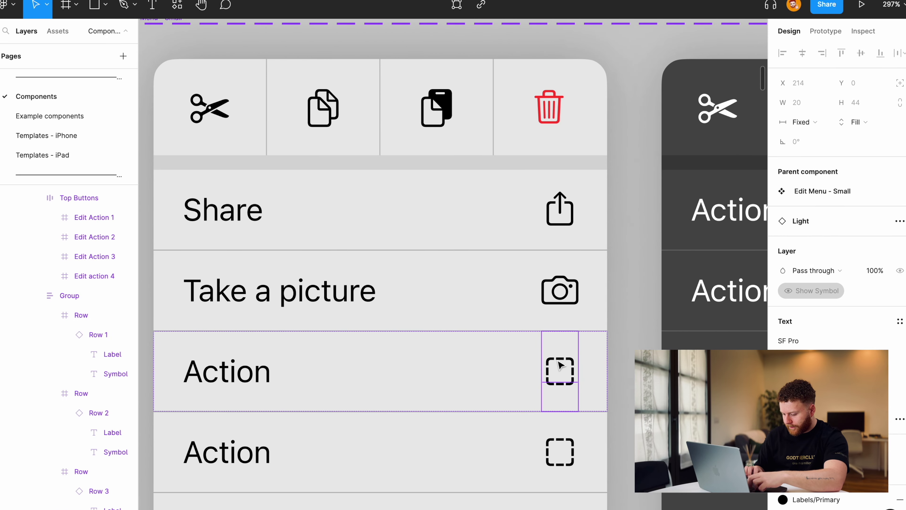
# Return to Figma, paste the crossed flags over the third action row's placeholder symbol, and clear the selection.
pyautogui.doubleClick(557, 359)
pyautogui.press('super+v')
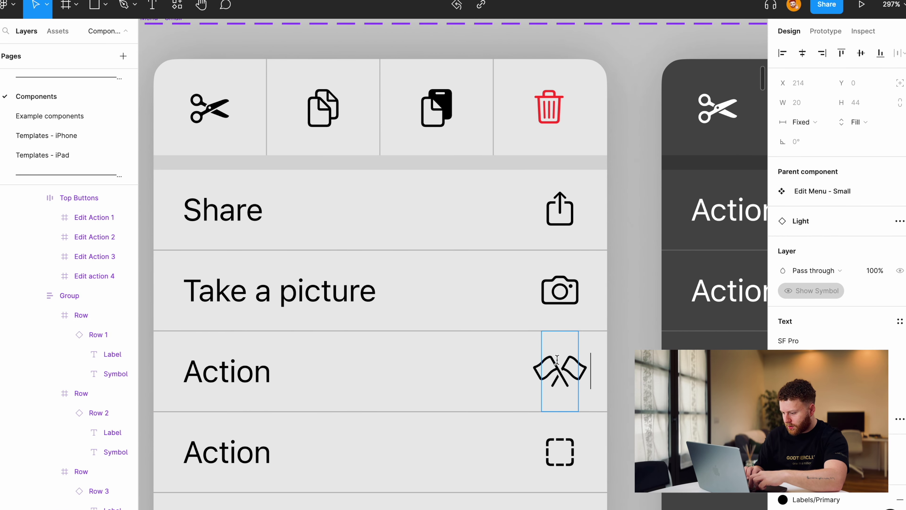
pyautogui.press('Escape')
pyautogui.press('Escape')
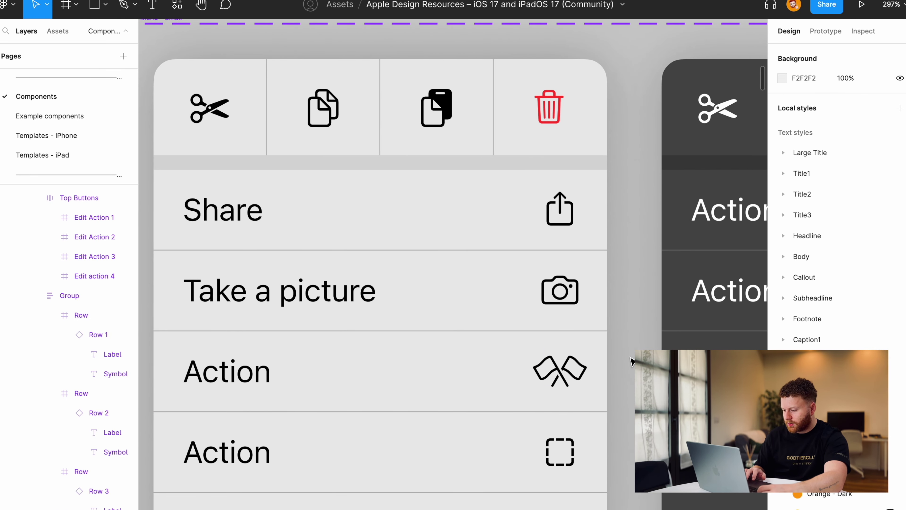
# Inspect the crossed flags symbol's text layer in the light menu's third action row, and clear the selection.
pyautogui.scroll(5, 557, 371)
pyautogui.click(555, 373)
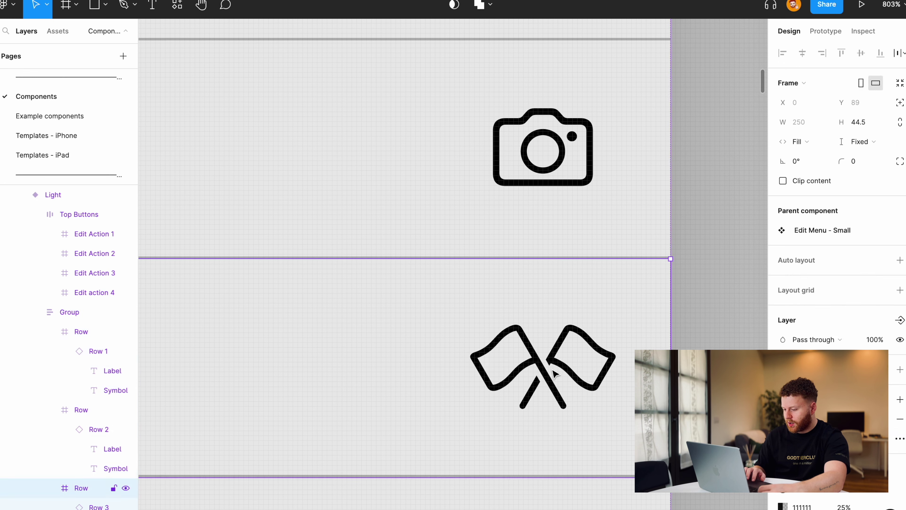
pyautogui.doubleClick(555, 373)
pyautogui.doubleClick(553, 371)
pyautogui.scroll(-10, 554, 371)
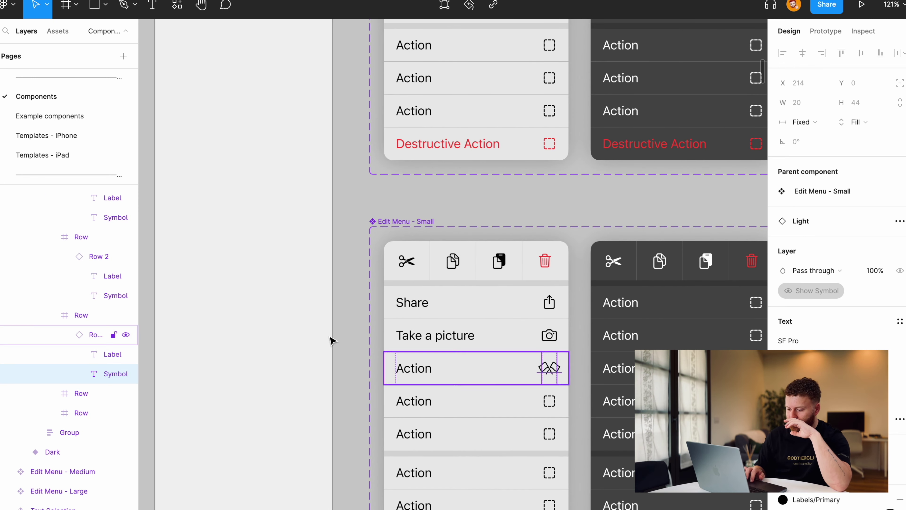
pyautogui.click(268, 274)
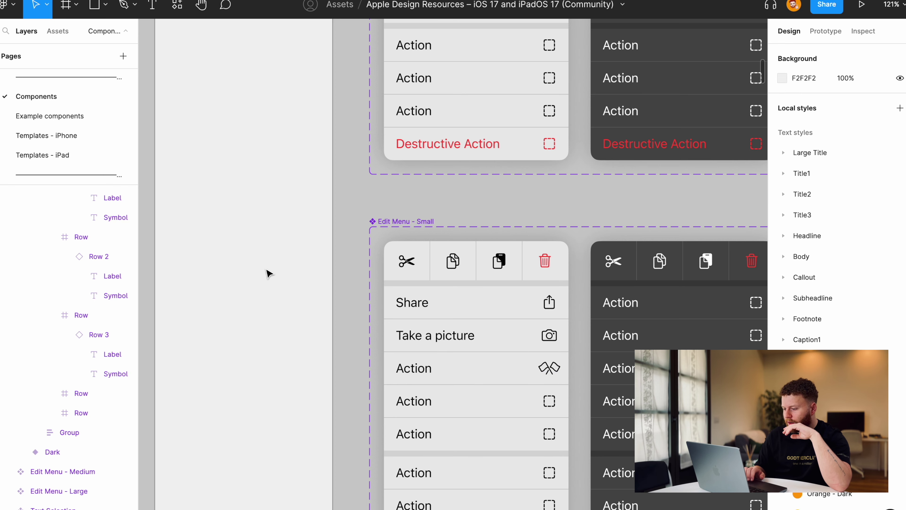
# Compare the crossed flags with the neighbouring row symbols up close, and reselect the flags' Symbol text layer to check its bounds.
pyautogui.scroll(-3, 269, 273)
pyautogui.hscroll(2, 269, 274)
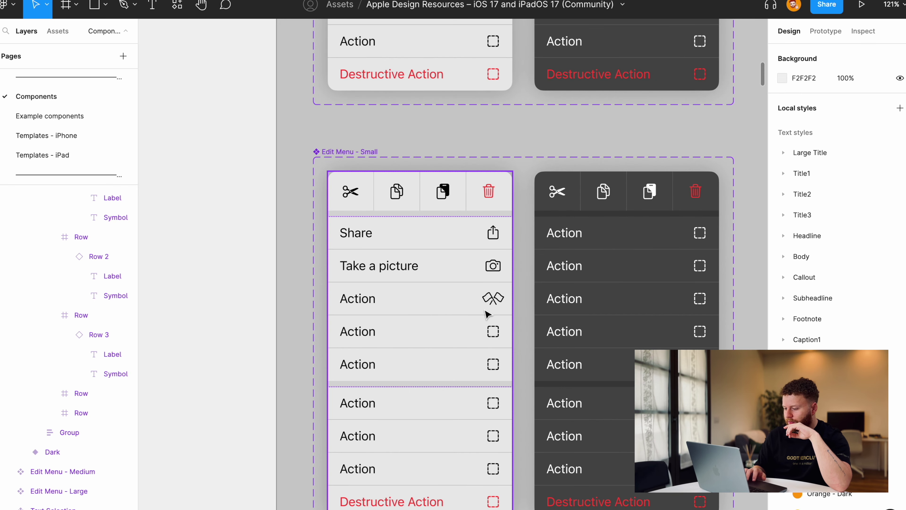
pyautogui.scroll(6, 488, 314)
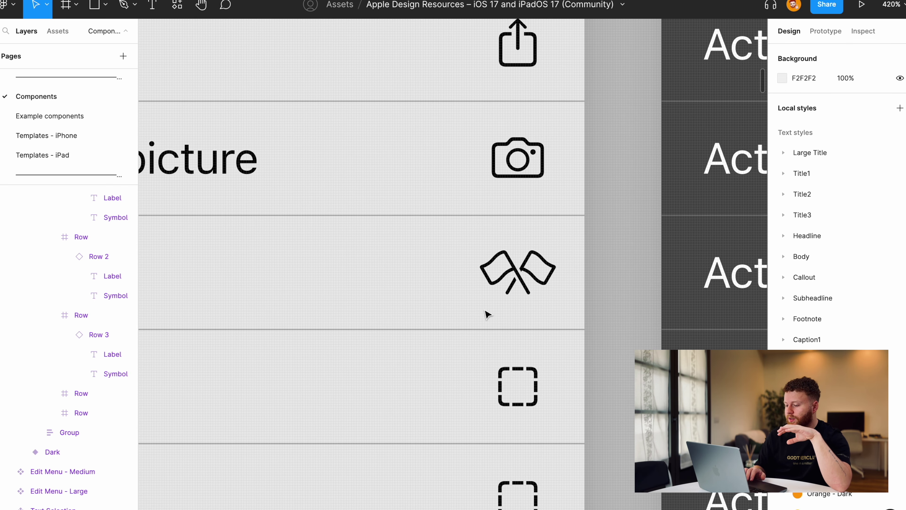
pyautogui.scroll(-5, 488, 314)
pyautogui.scroll(6, 492, 298)
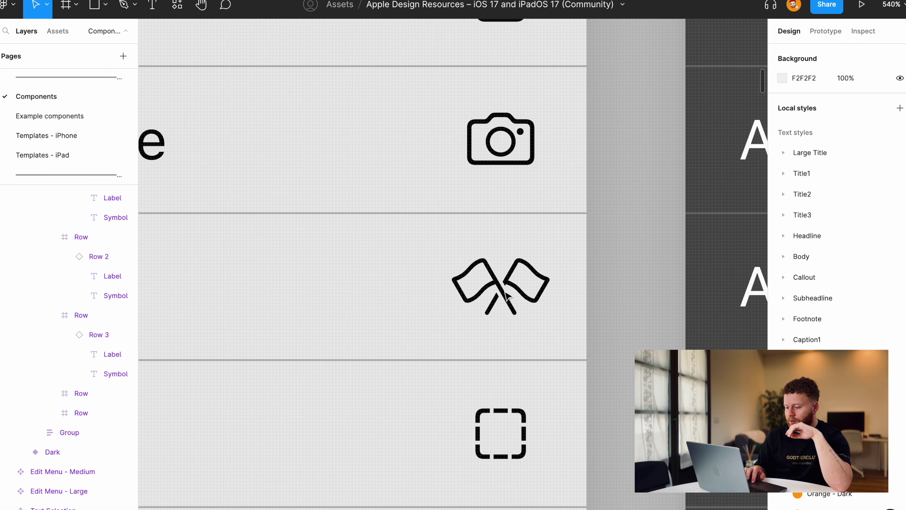
pyautogui.click(506, 295)
pyautogui.doubleClick(506, 295)
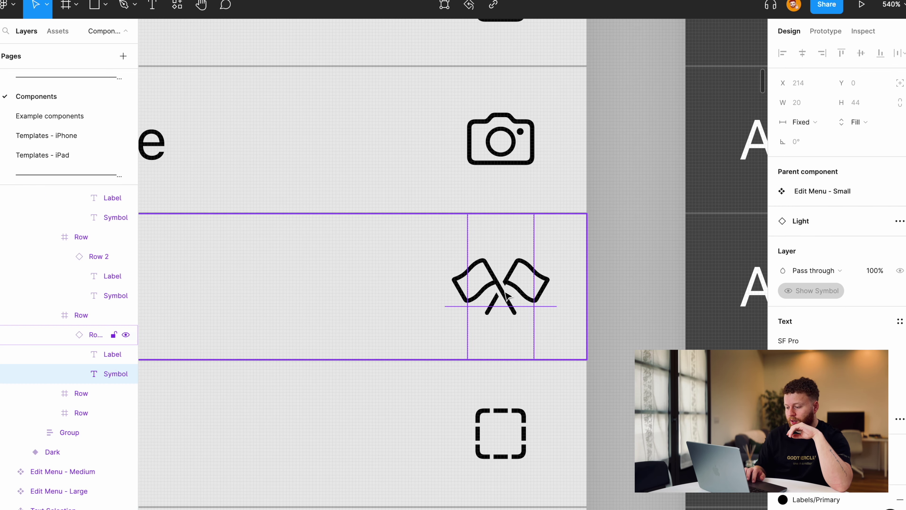